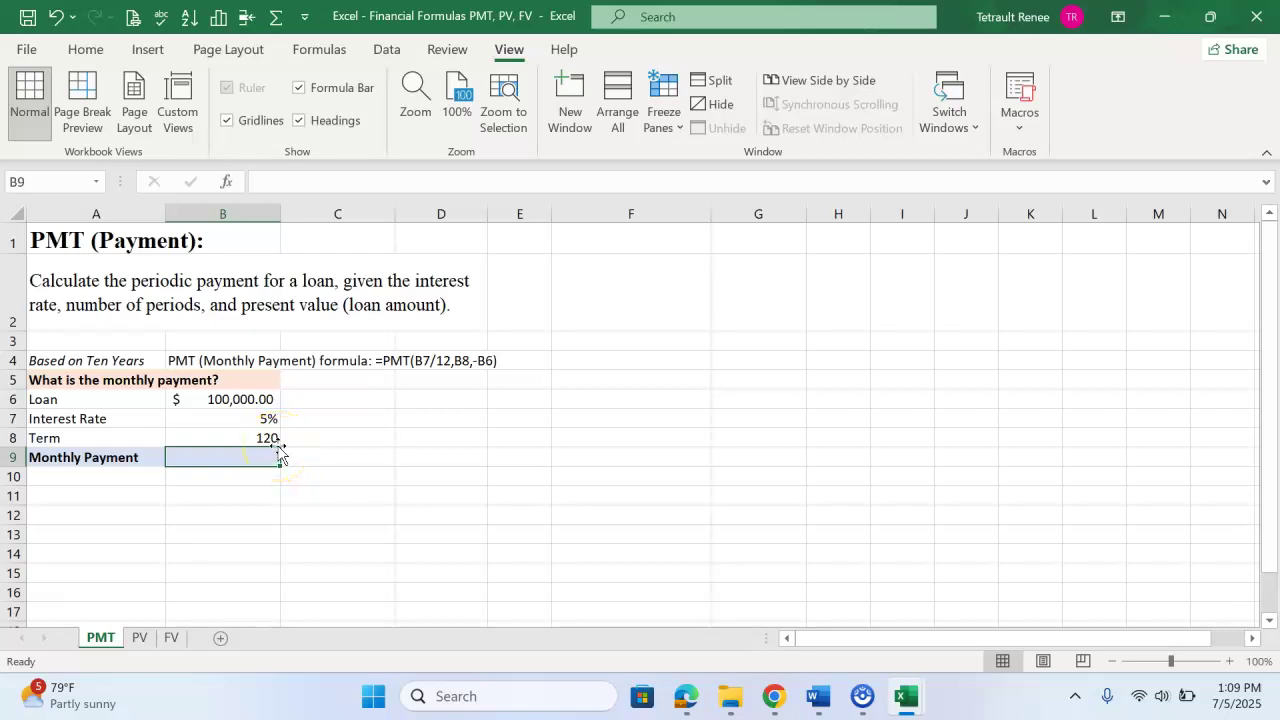
Start a PMT function in the Monthly Payment cell B9 with the rate argument B7/12.
click(253, 457)
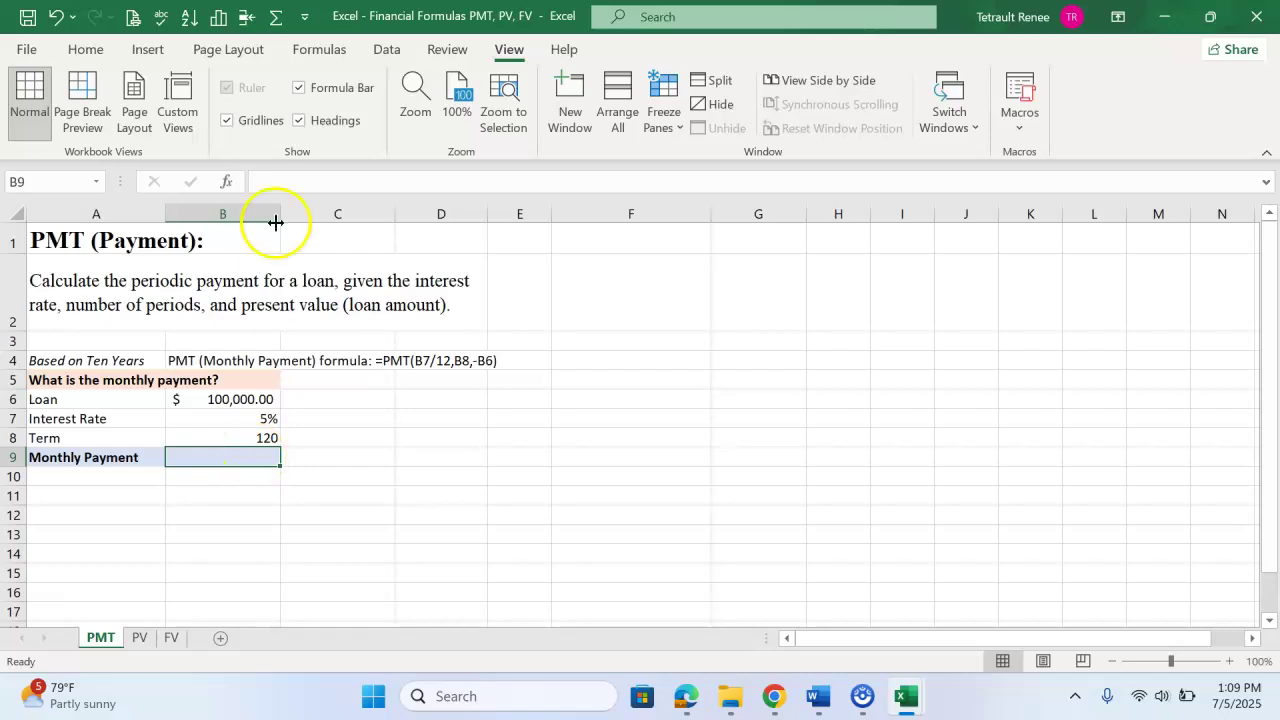
click(308, 52)
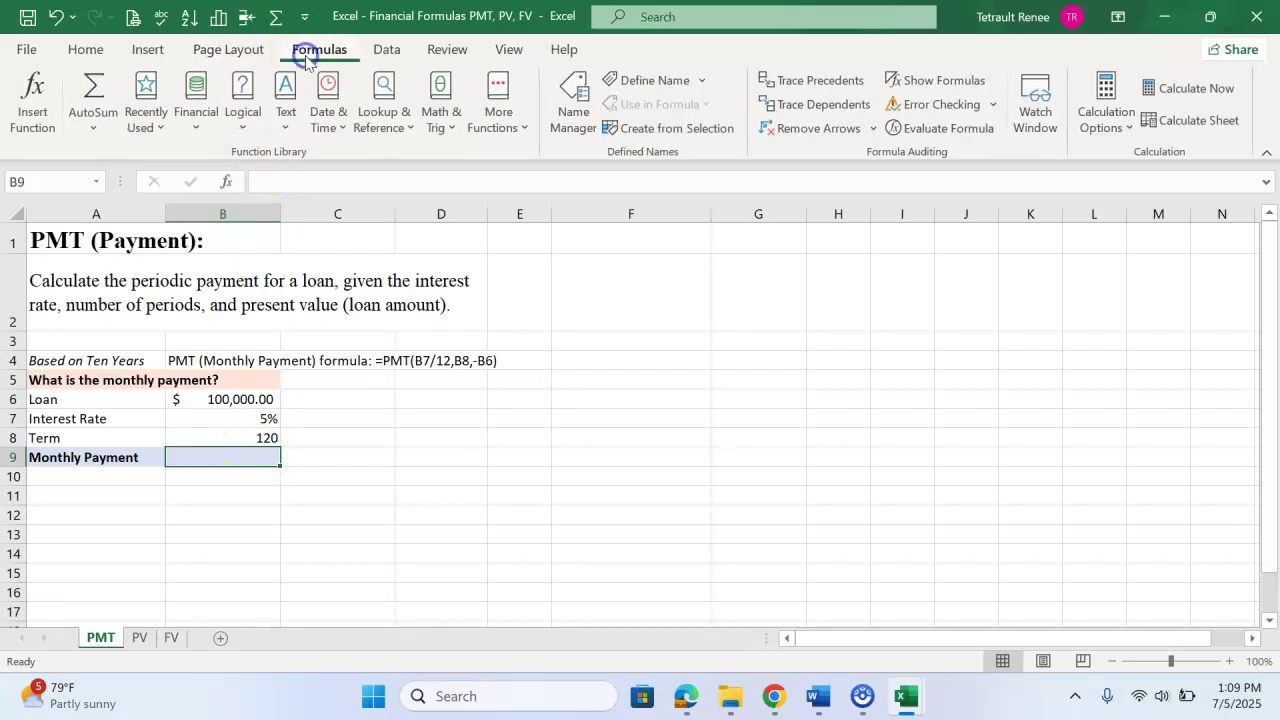
click(147, 110)
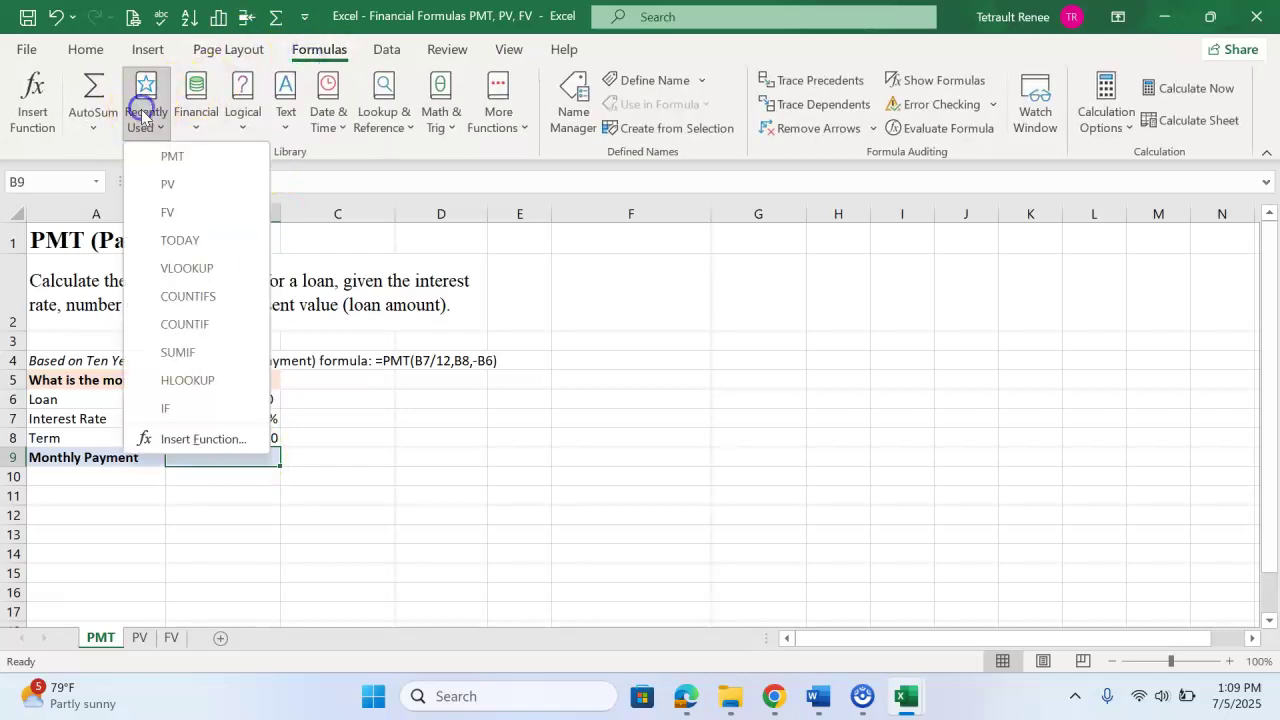
click(172, 160)
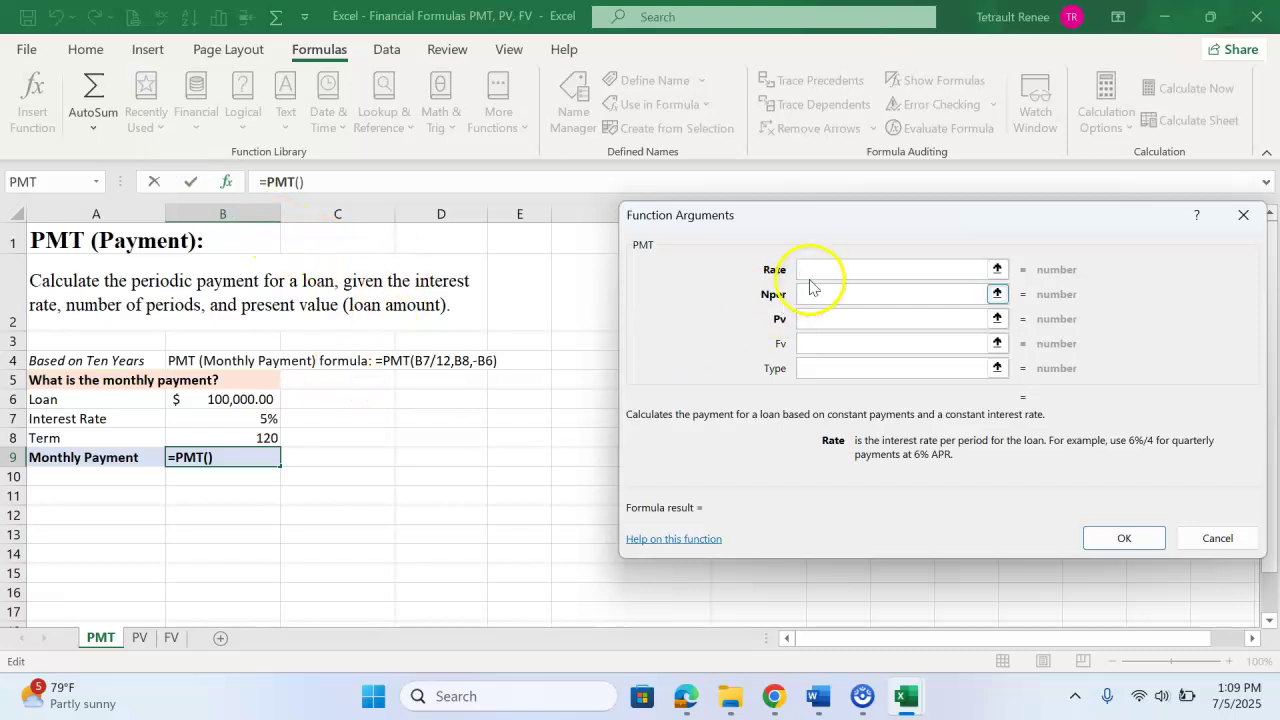
click(260, 416)
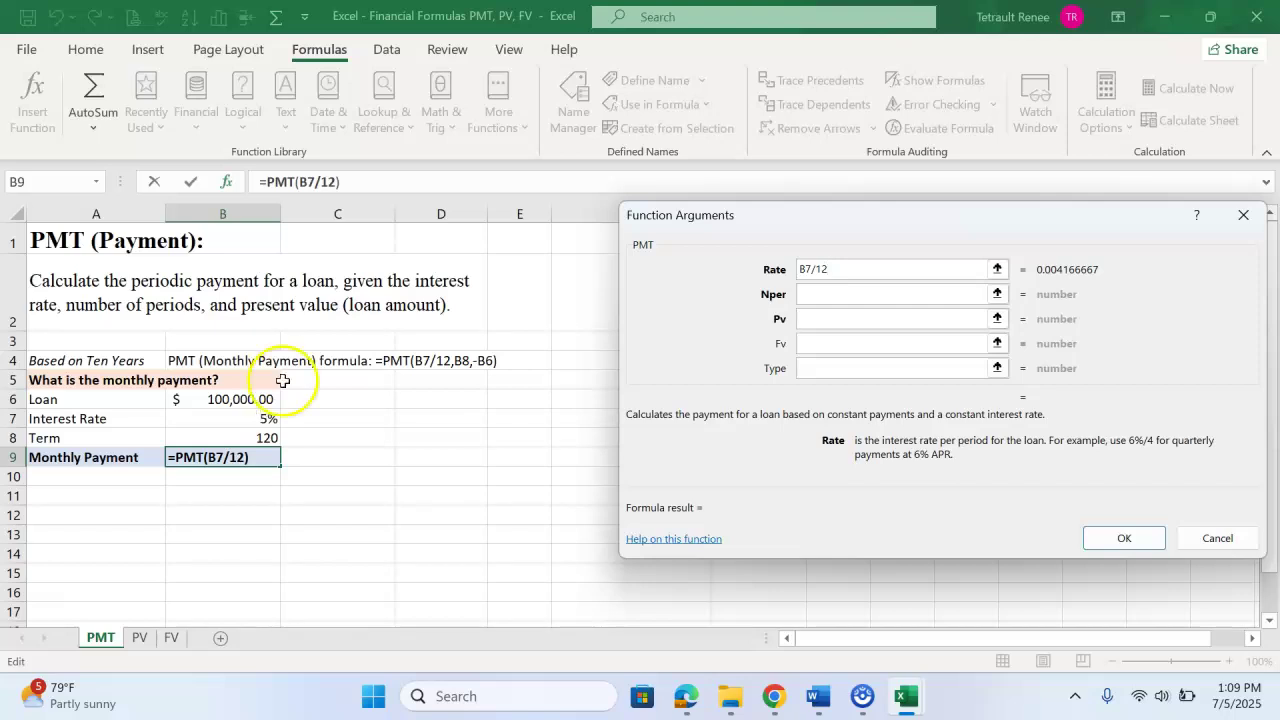
Complete the PMT function with B8 as the number of periods and -B6 as the present value.
click(826, 292)
click(257, 441)
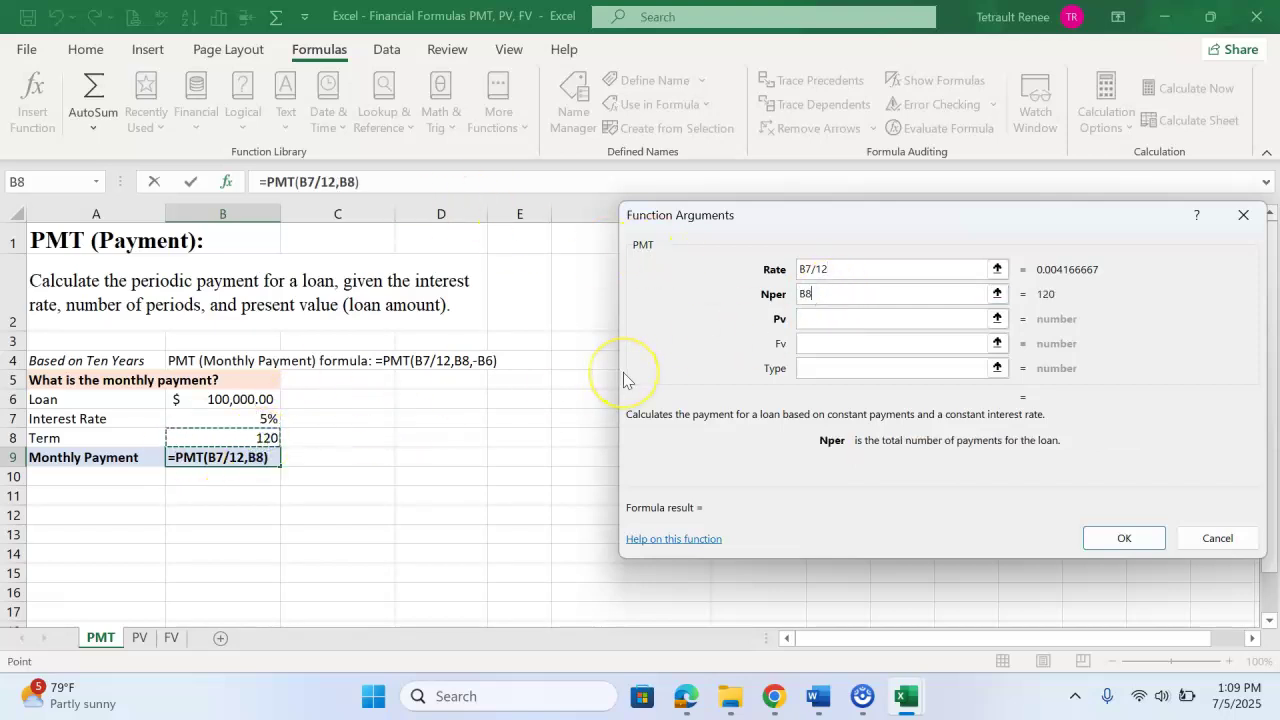
click(836, 316)
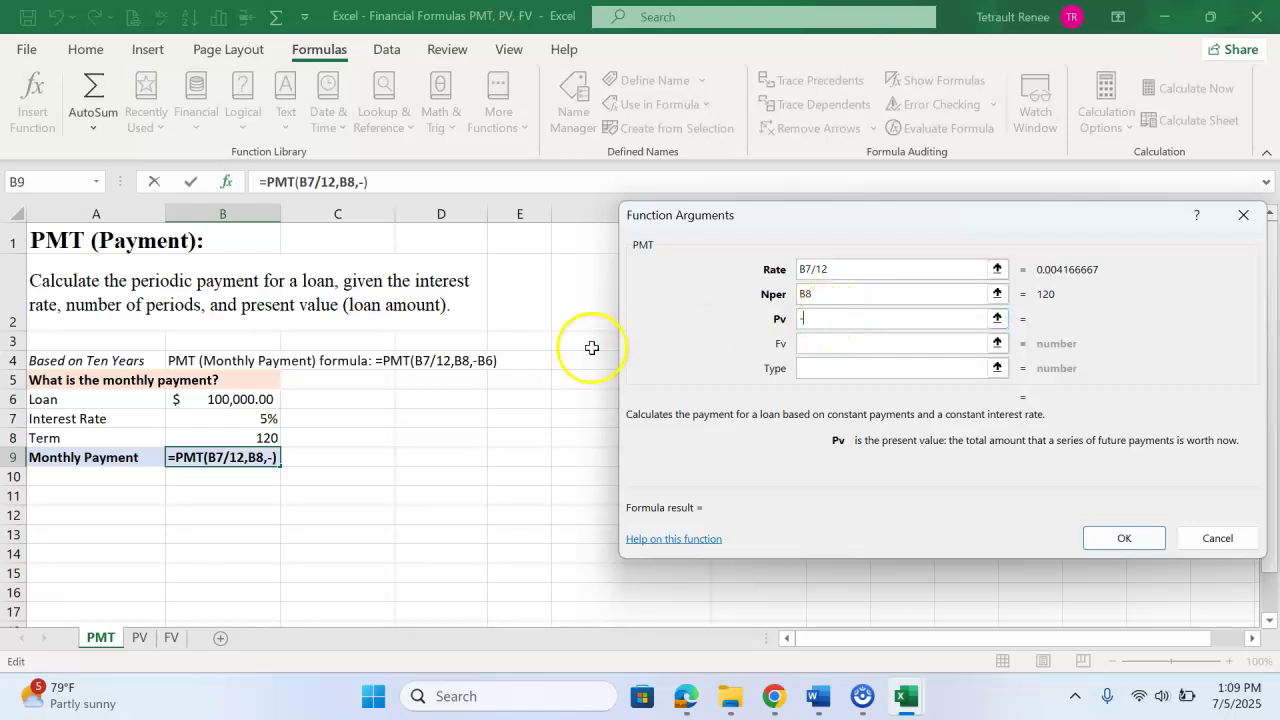
click(251, 401)
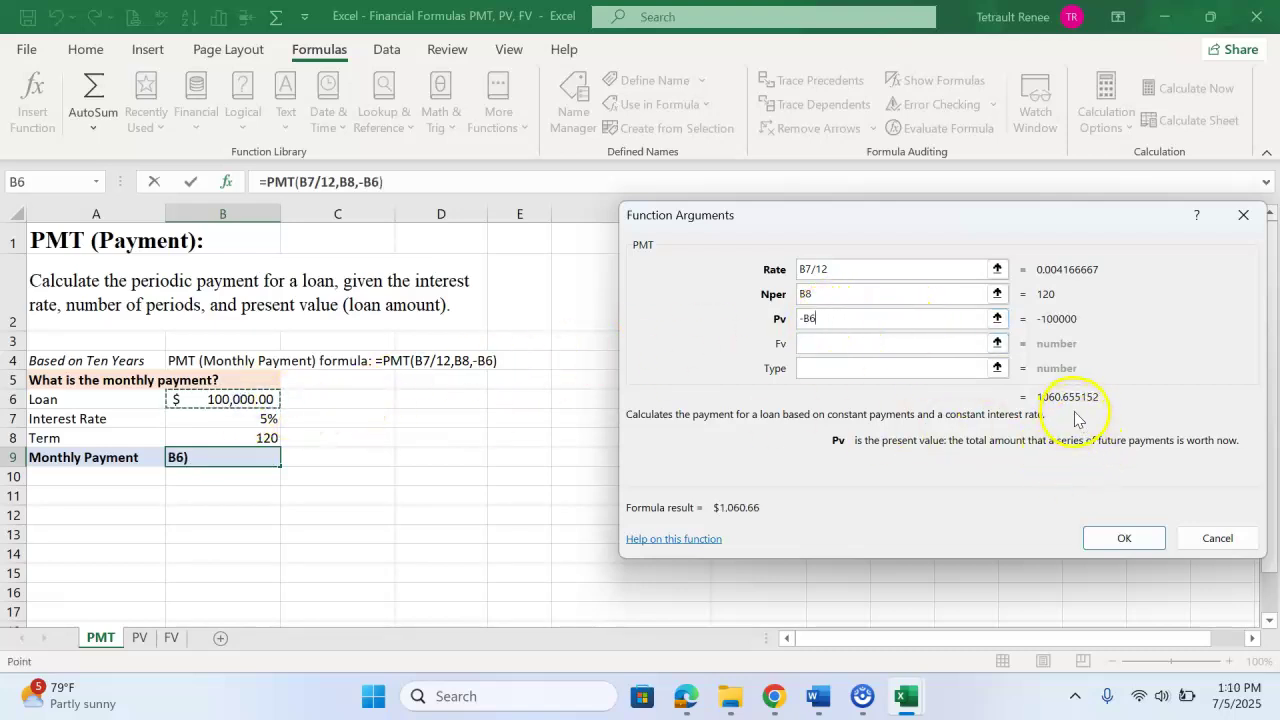
click(1124, 539)
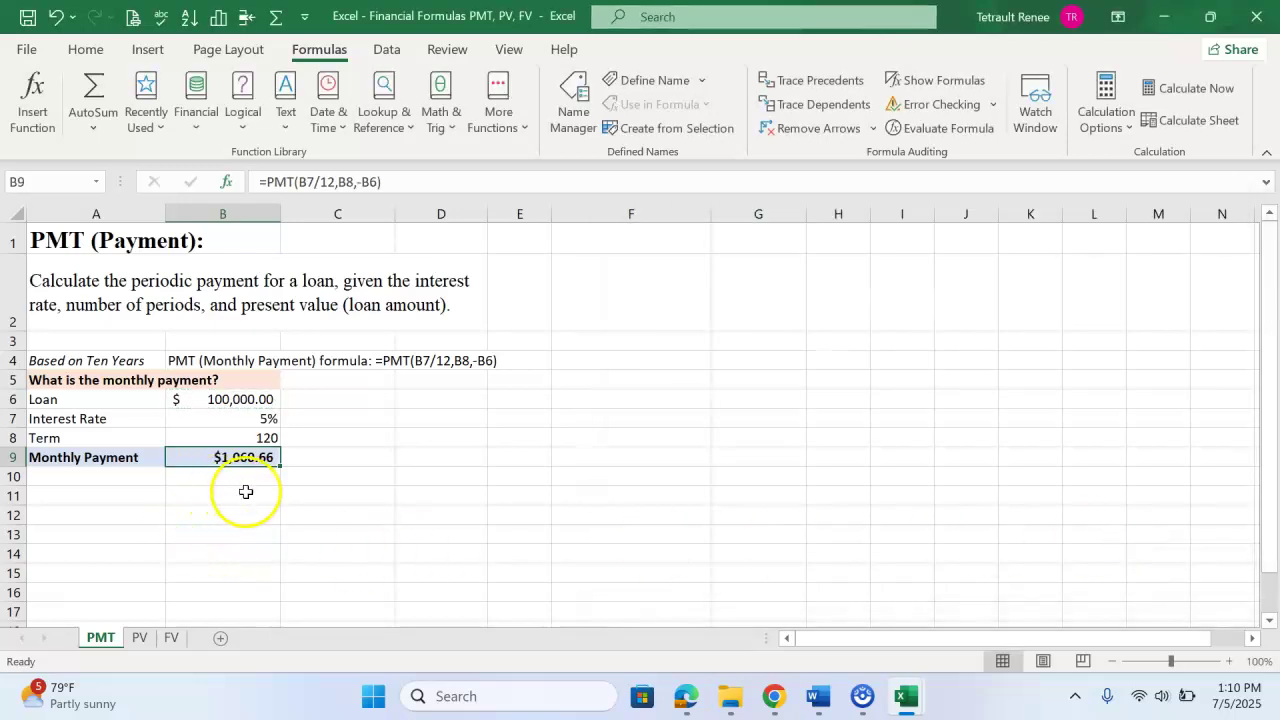
On the PV sheet, start a PV function in the Loan Amount cell B5 with the rate argument B6/12.
click(147, 647)
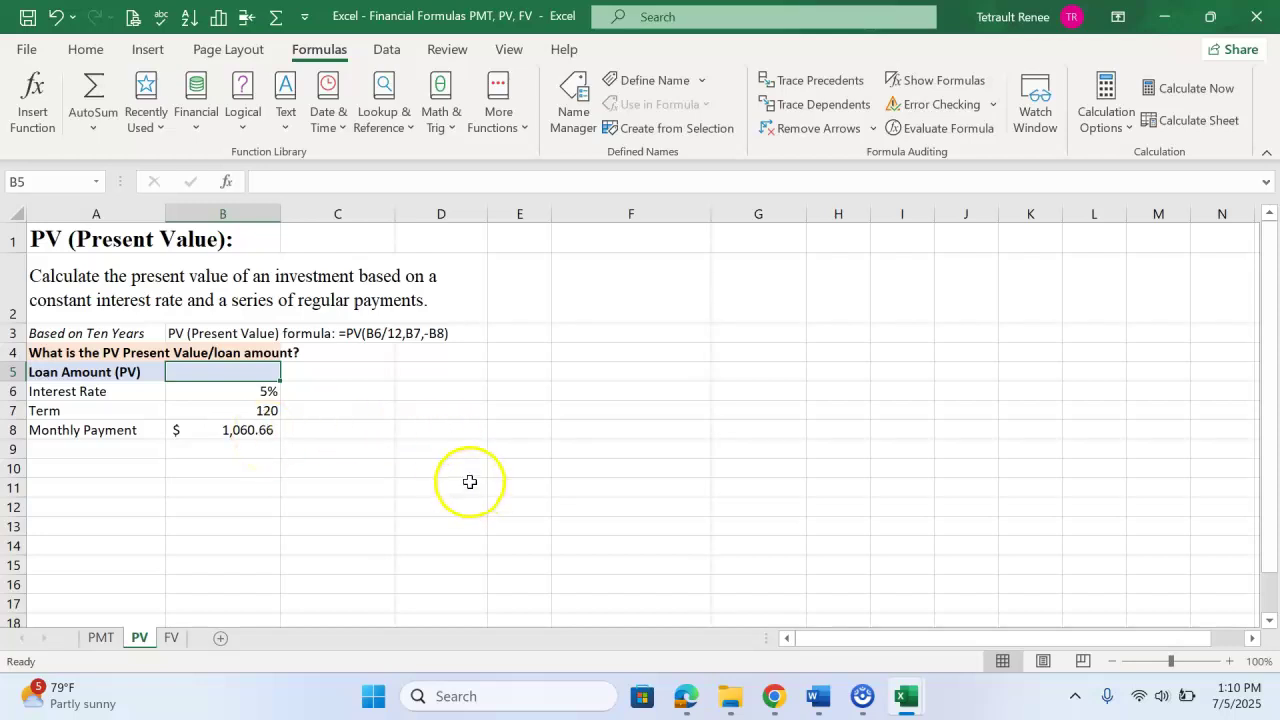
click(248, 371)
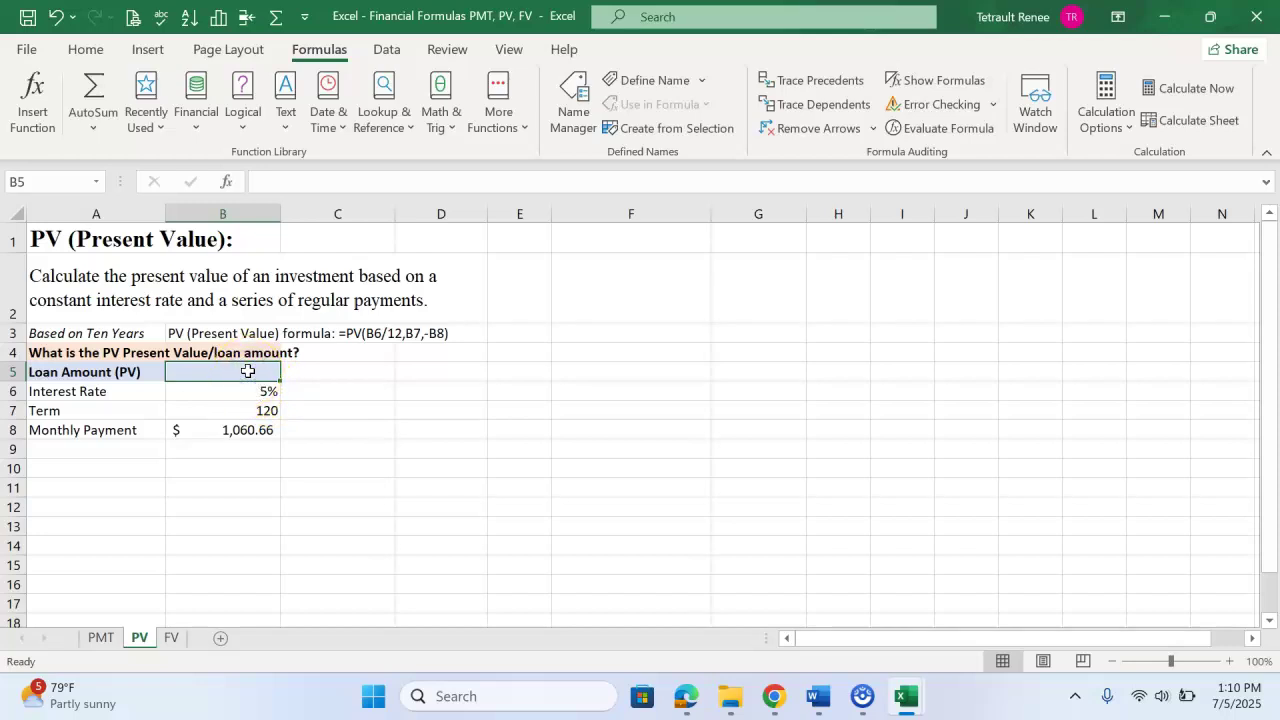
click(200, 112)
drag(334, 249, 337, 434)
click(248, 494)
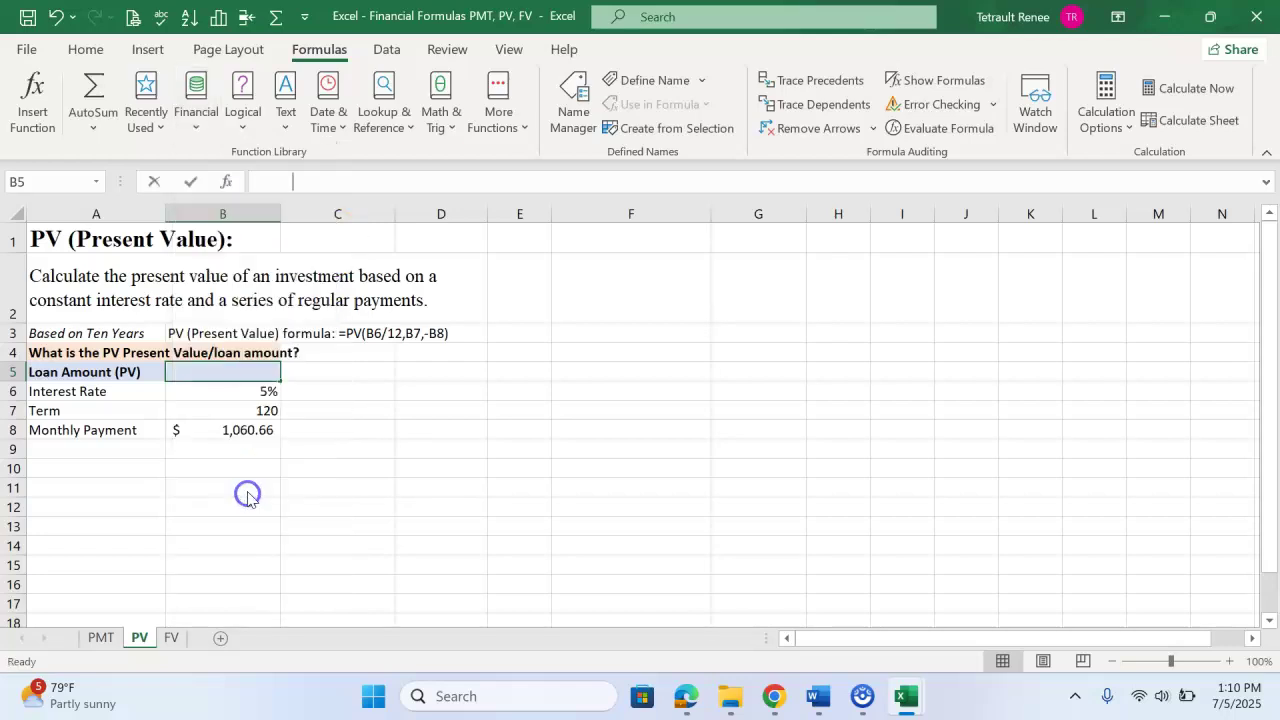
click(264, 397)
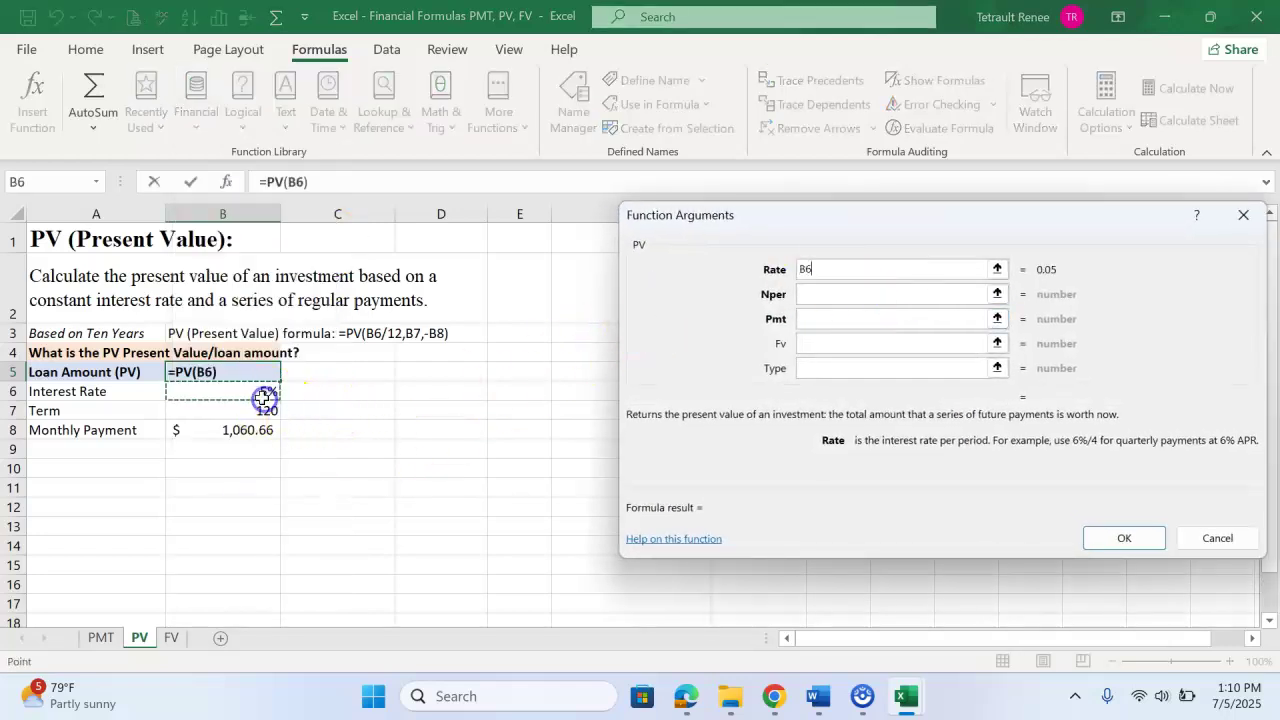
text(/12)
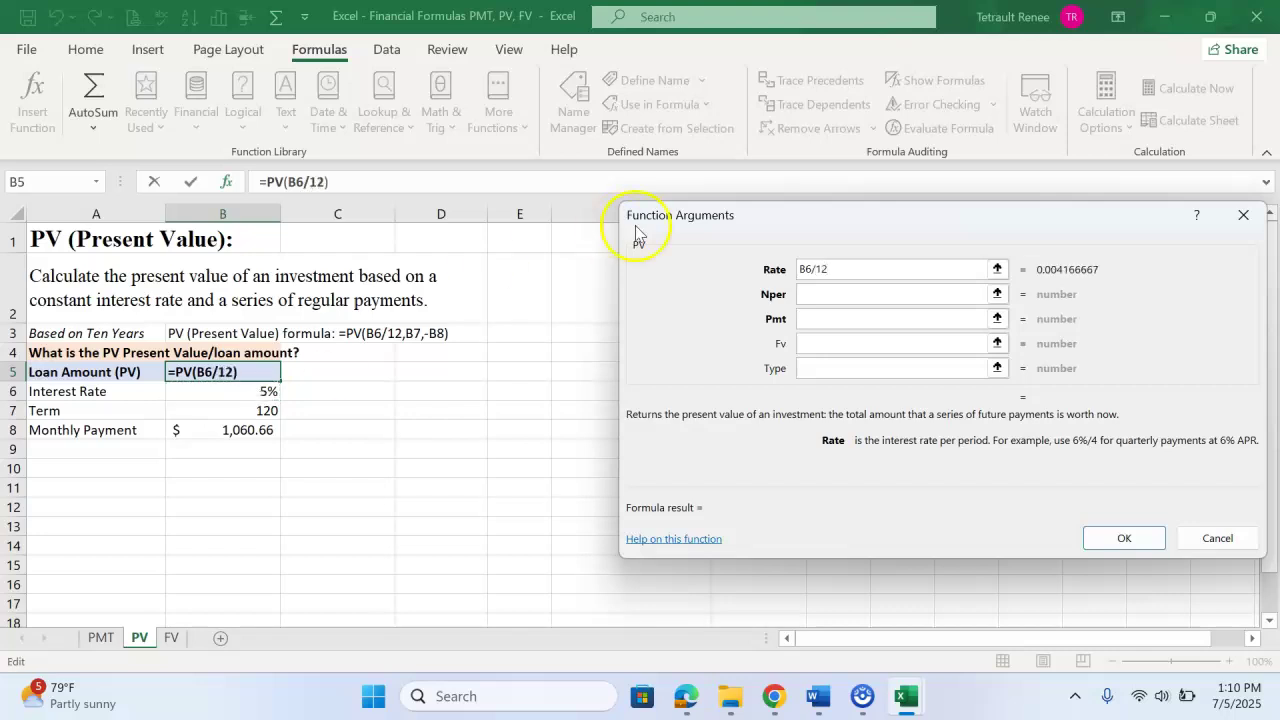
Complete the PV function with B7 as the number of periods and B8 as the payment.
click(811, 295)
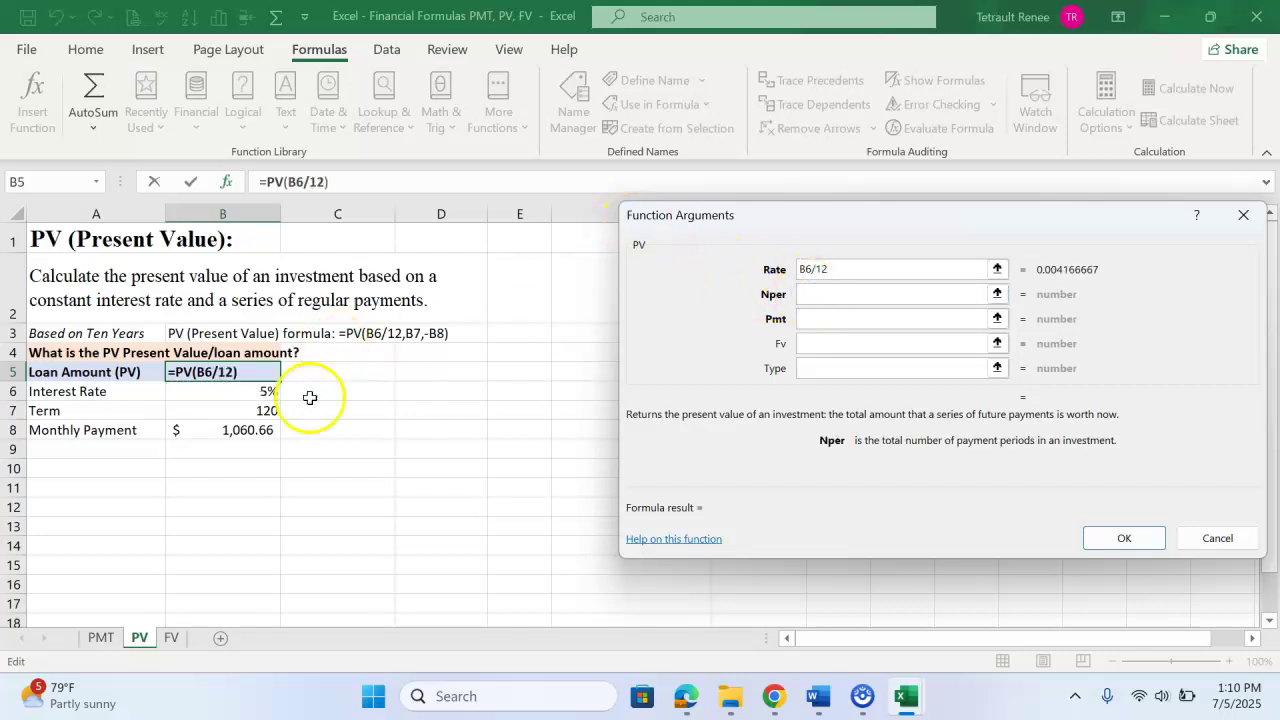
click(266, 411)
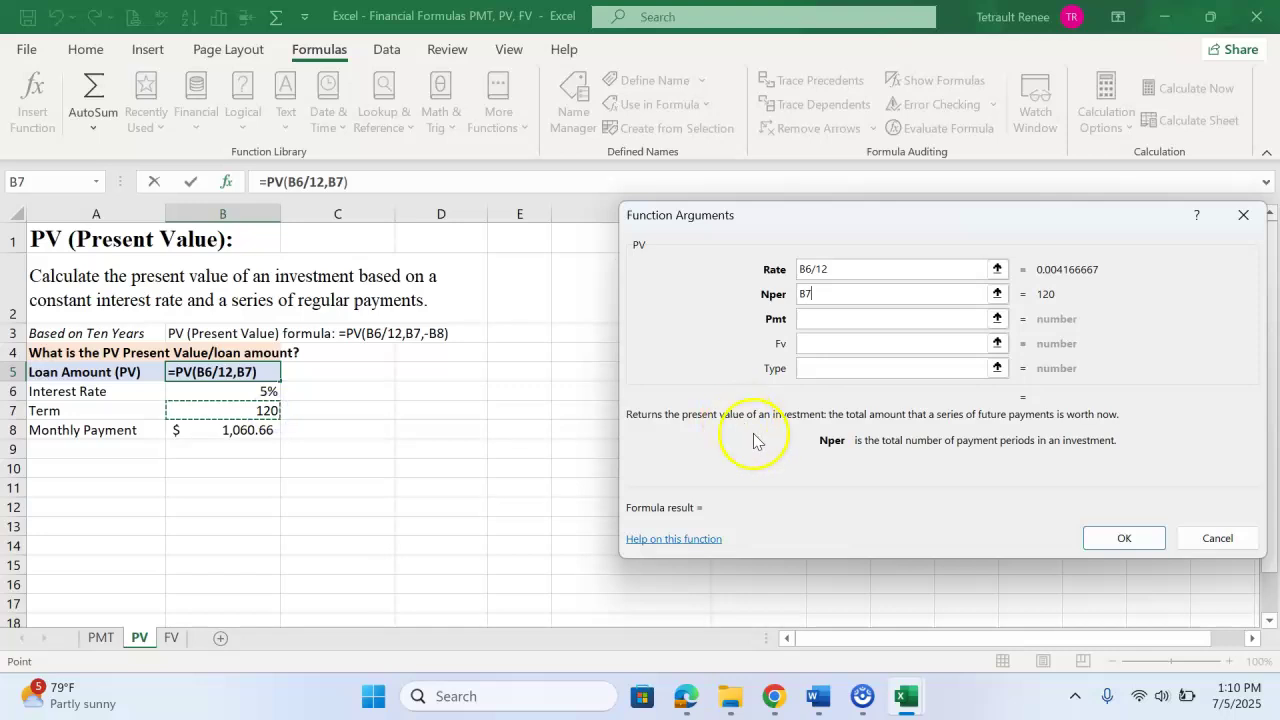
click(848, 321)
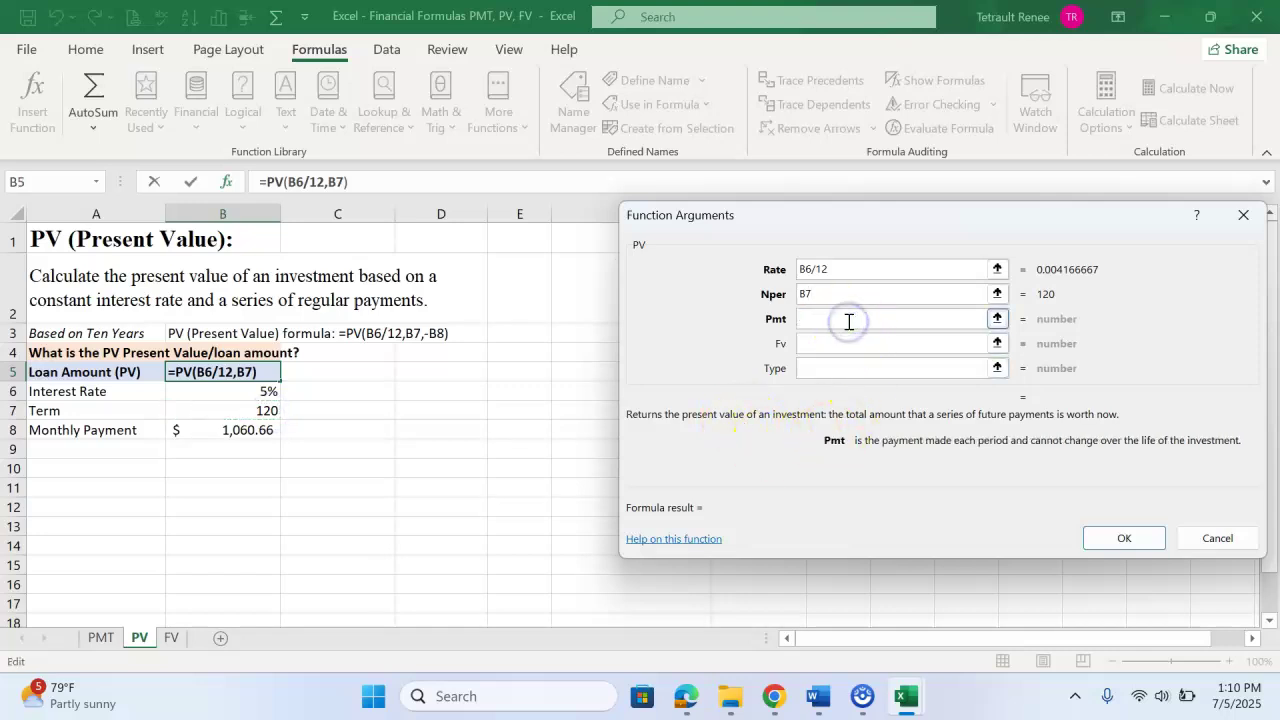
click(244, 431)
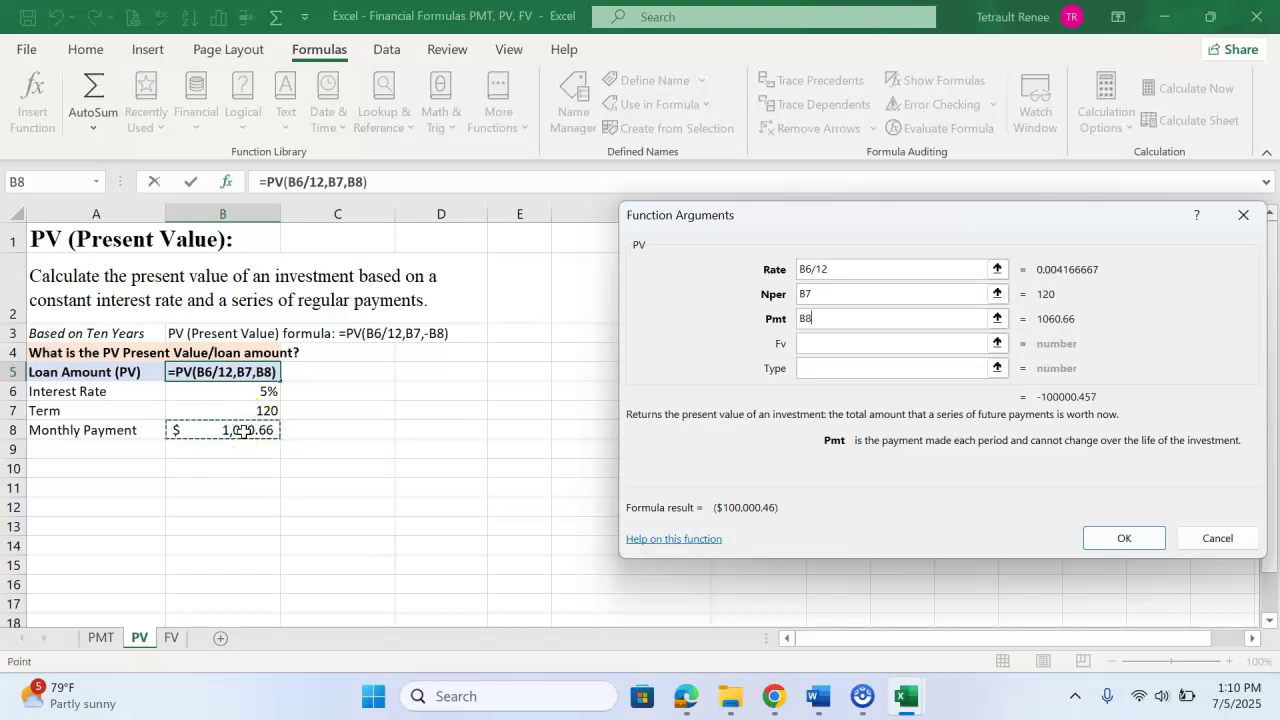
click(1123, 540)
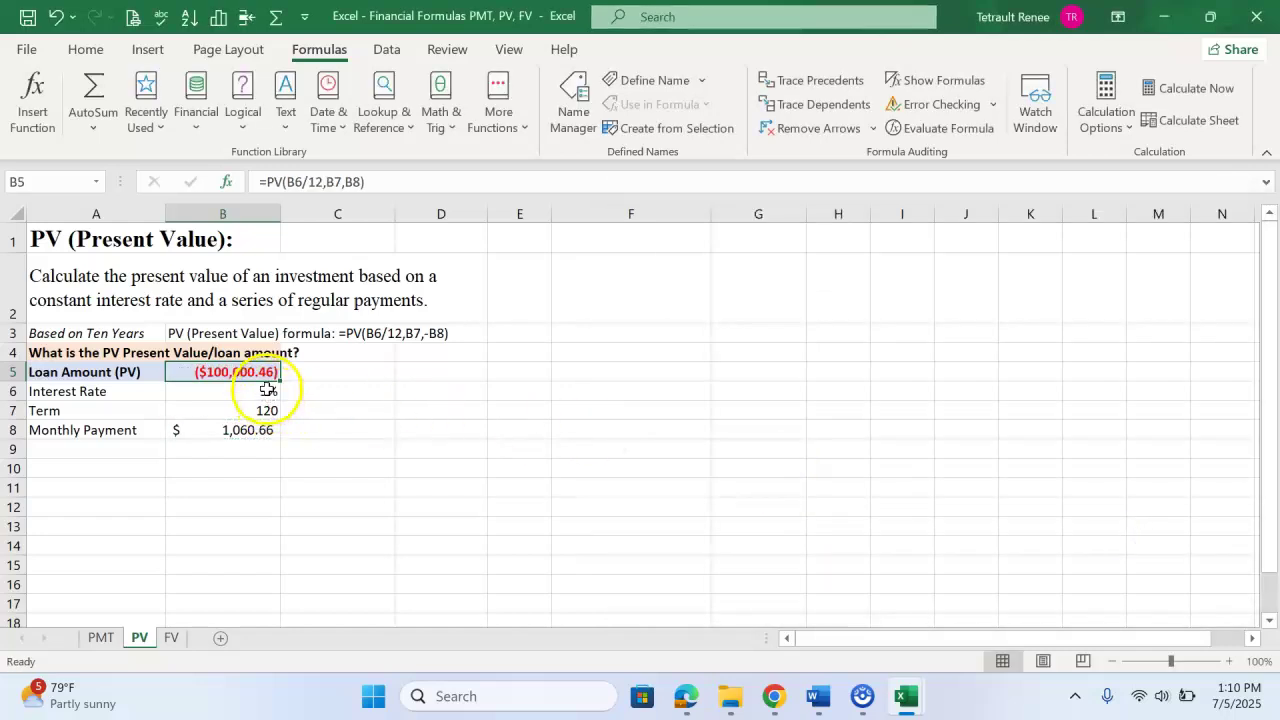
Negate the payment reference in the Loan Amount formula so it reads =PV(B6/12,B7,-B8).
click(348, 183)
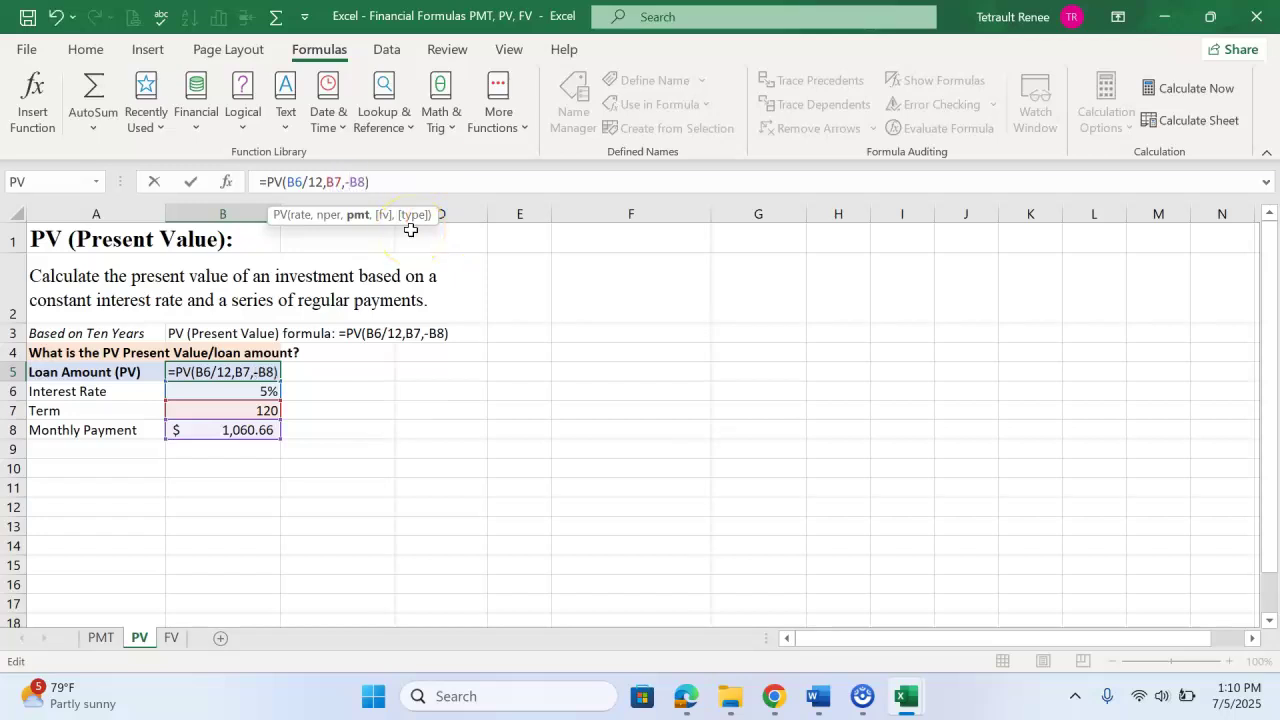
key(Return)
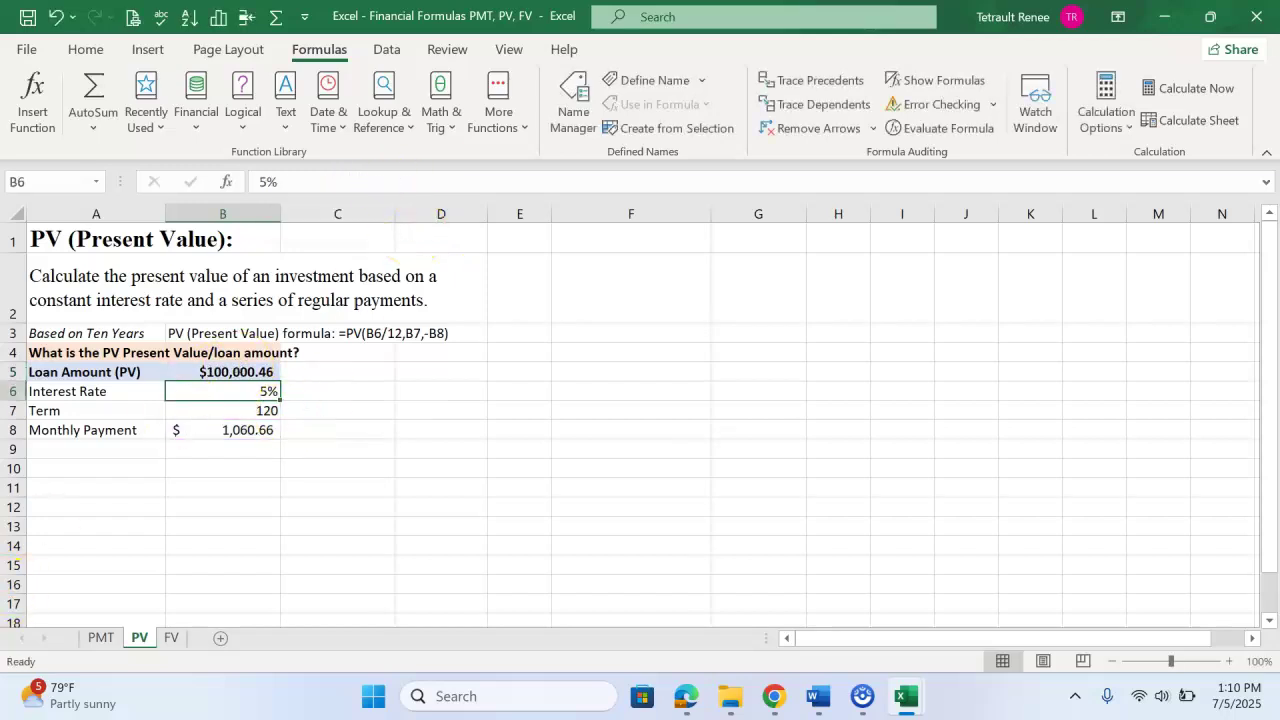
Compare the PMT and PV sheets, and examine the loan, rate, term, compounding and payment values on the FV sheet.
click(100, 637)
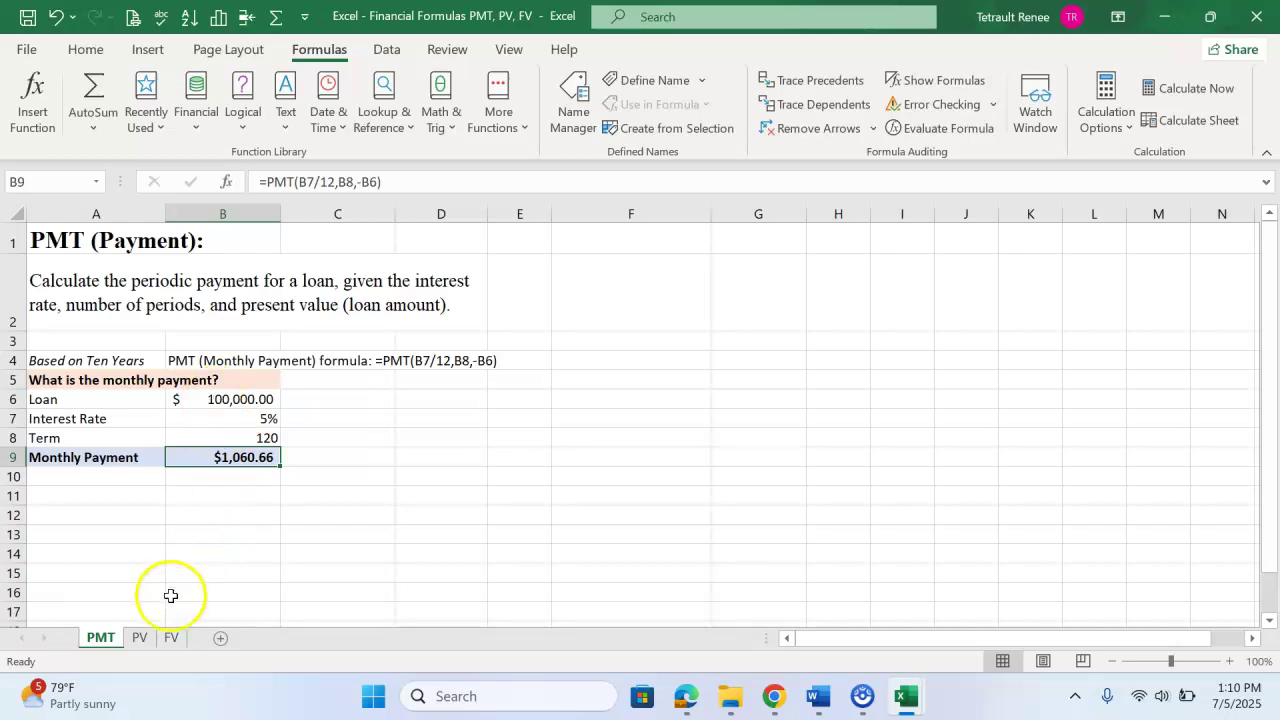
click(141, 636)
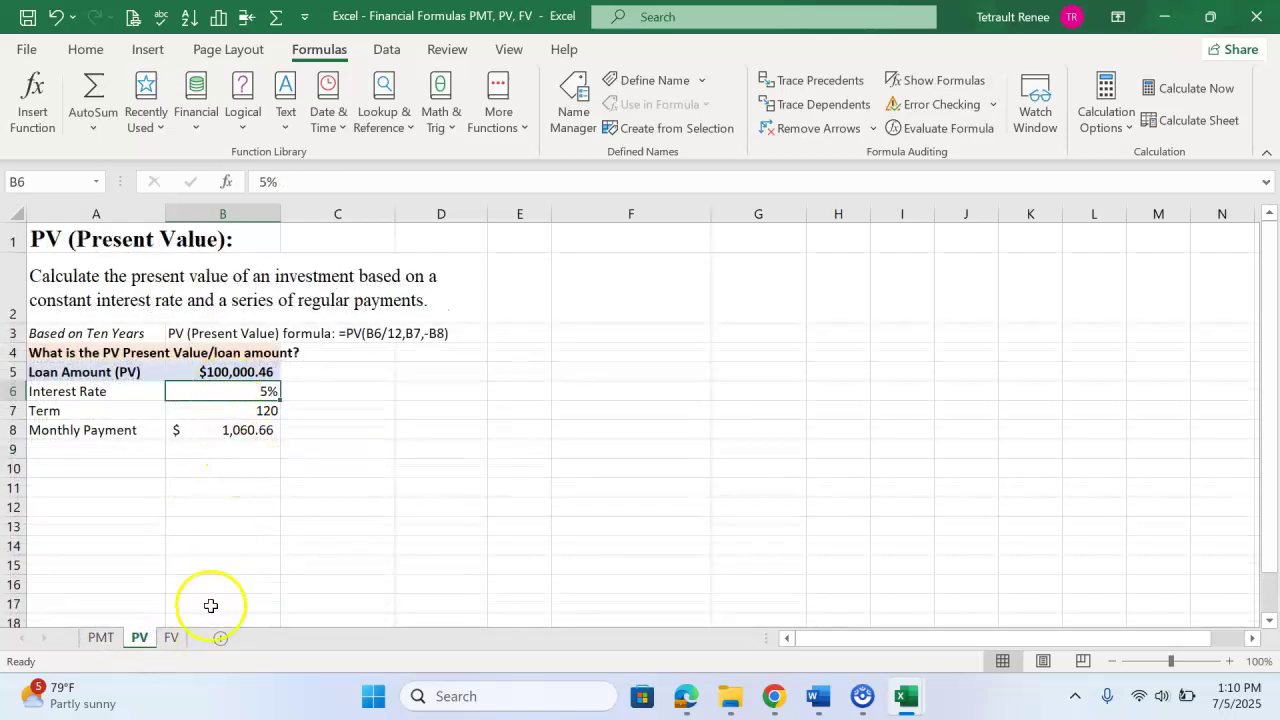
click(171, 638)
click(237, 369)
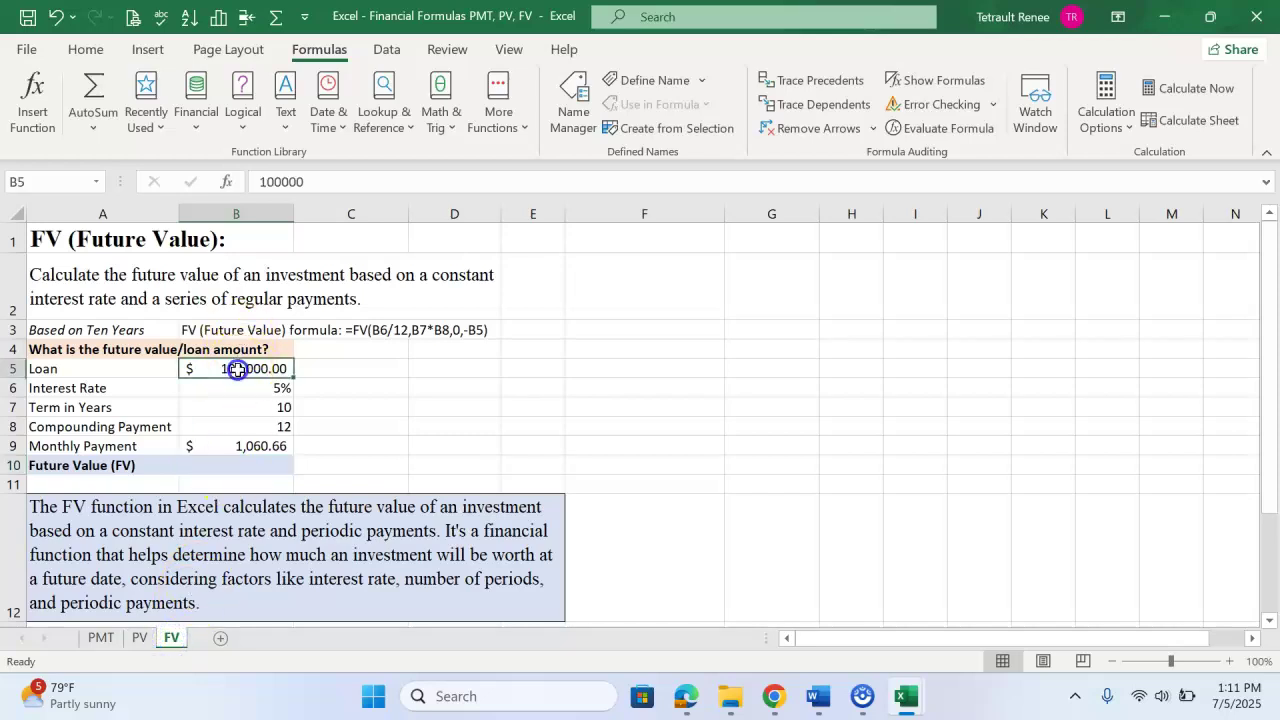
click(251, 391)
click(251, 405)
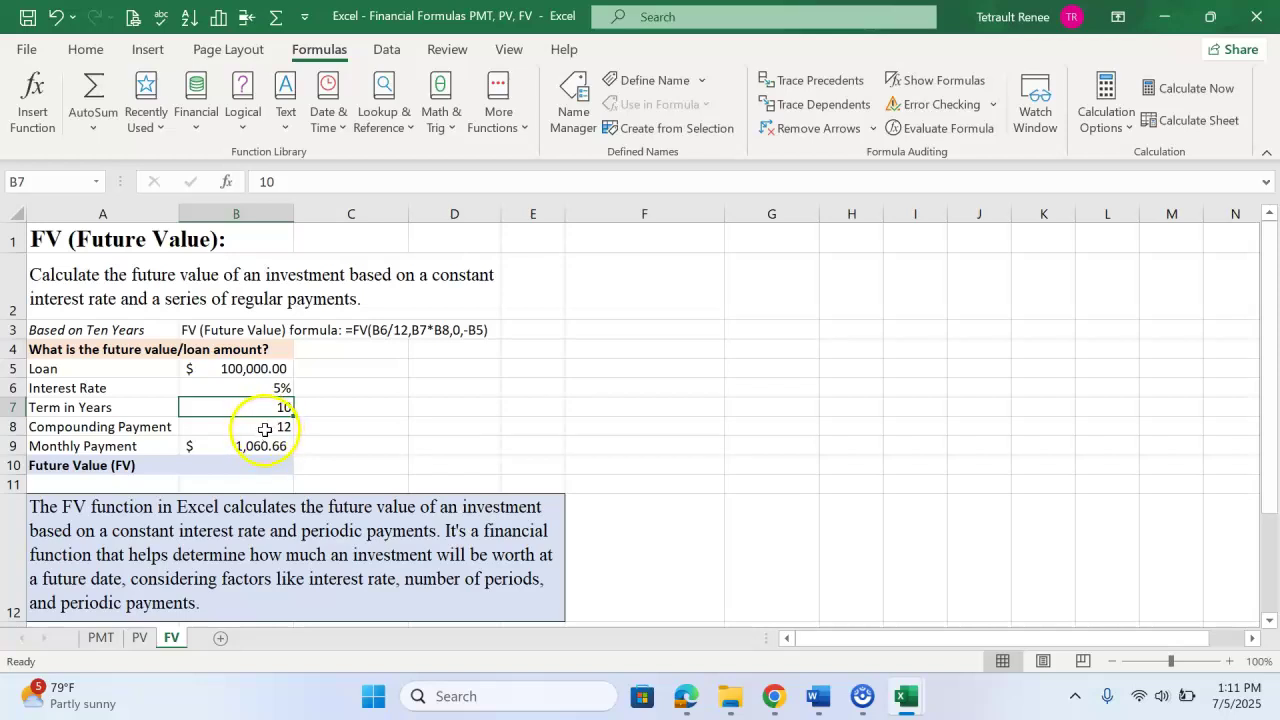
click(264, 428)
click(261, 446)
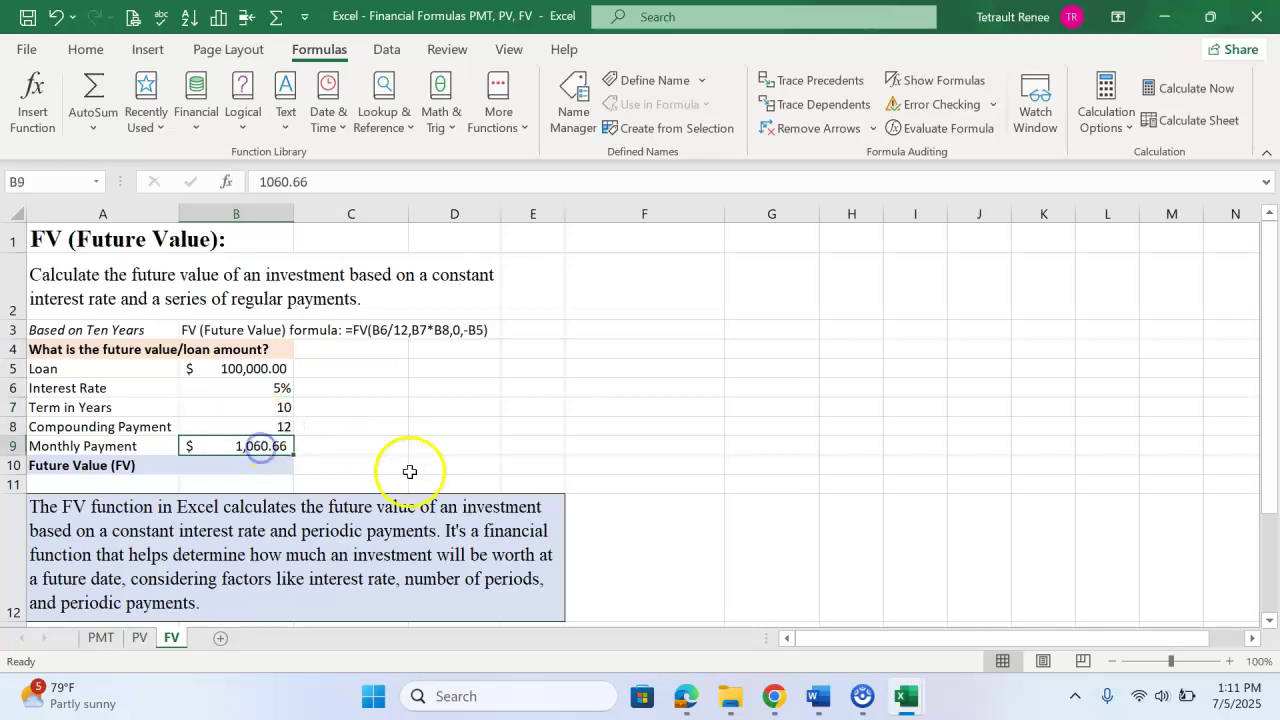
Start an FV function in the Future Value cell B10 with the rate argument B6/12.
click(260, 465)
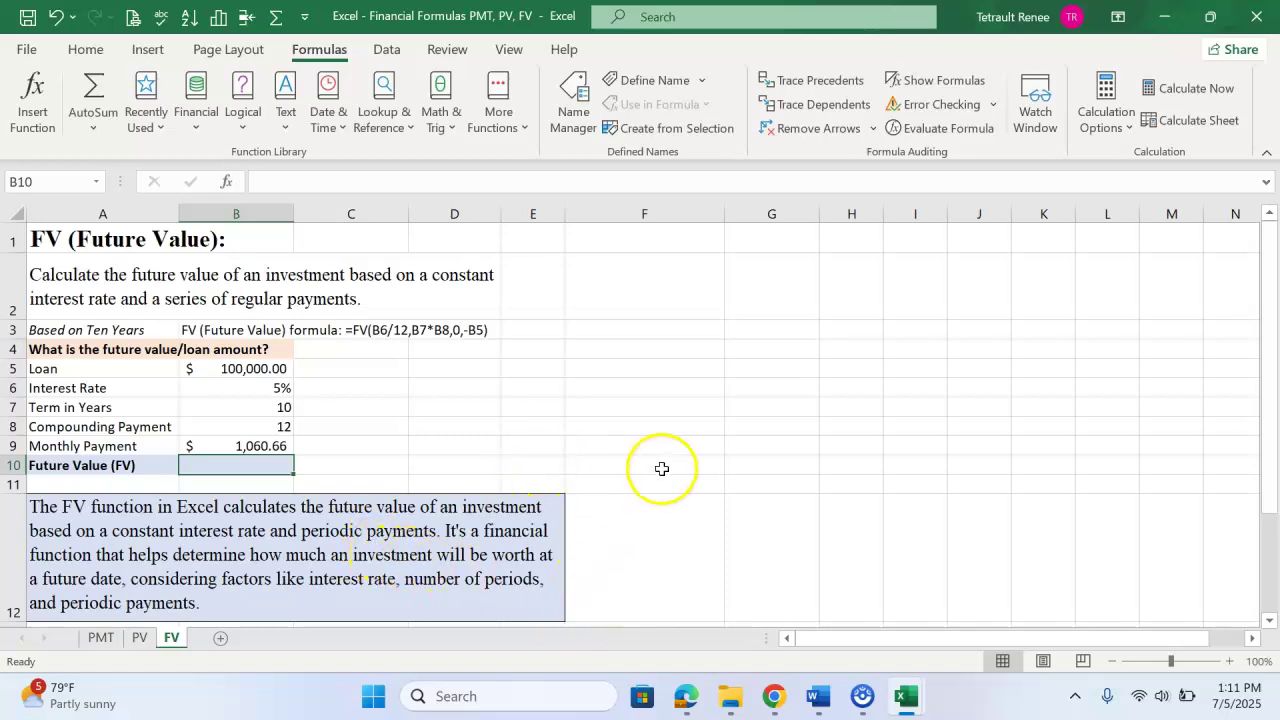
scroll(662, 460, down, 1)
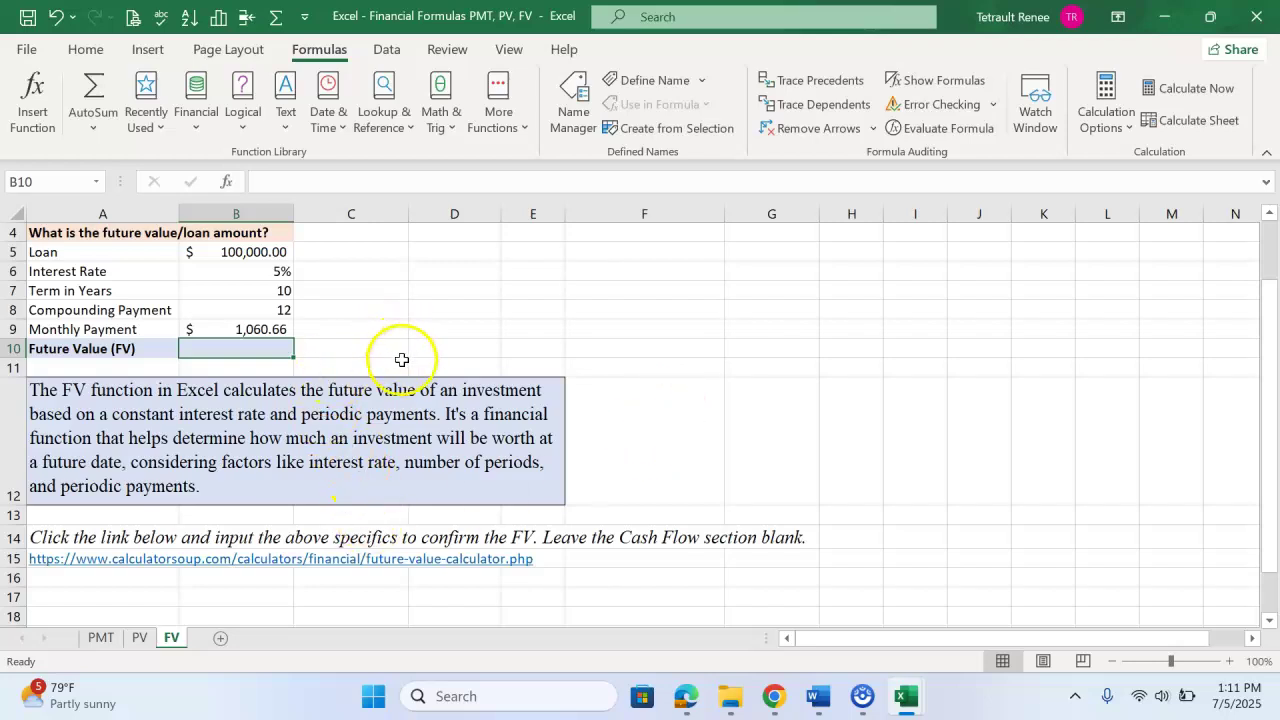
click(195, 112)
scroll(251, 371, down, 3)
click(263, 440)
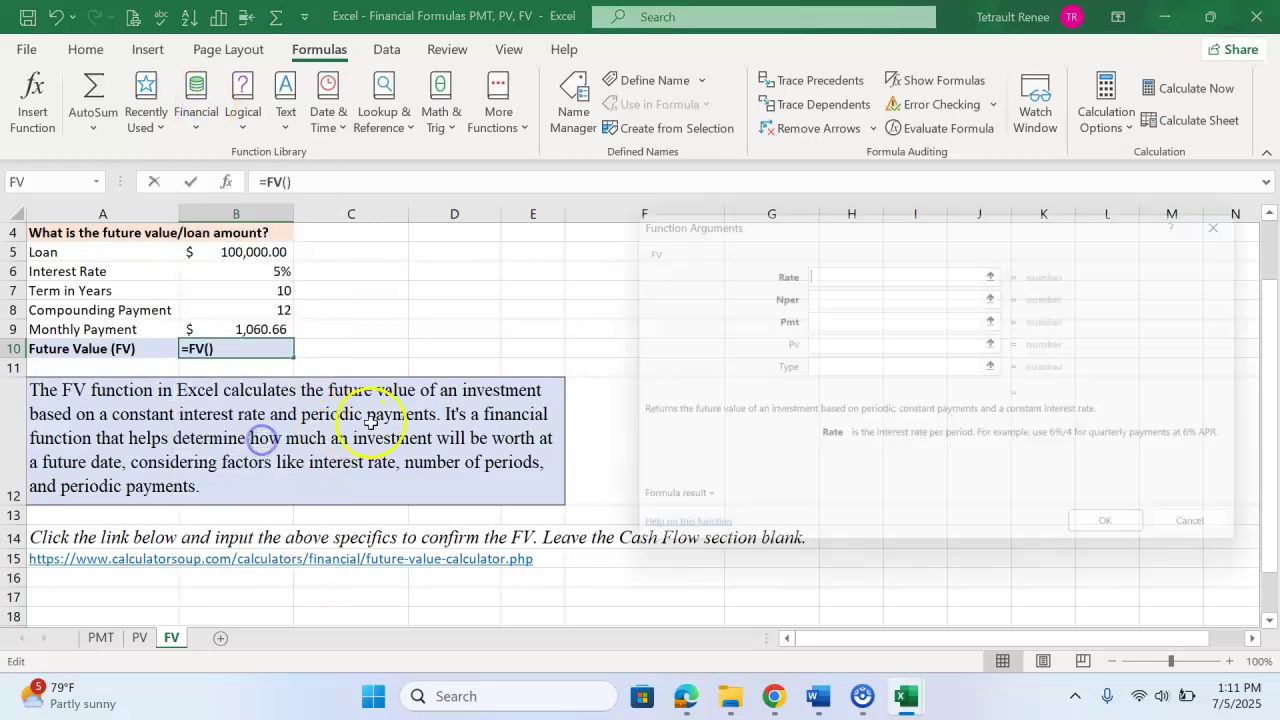
click(297, 272)
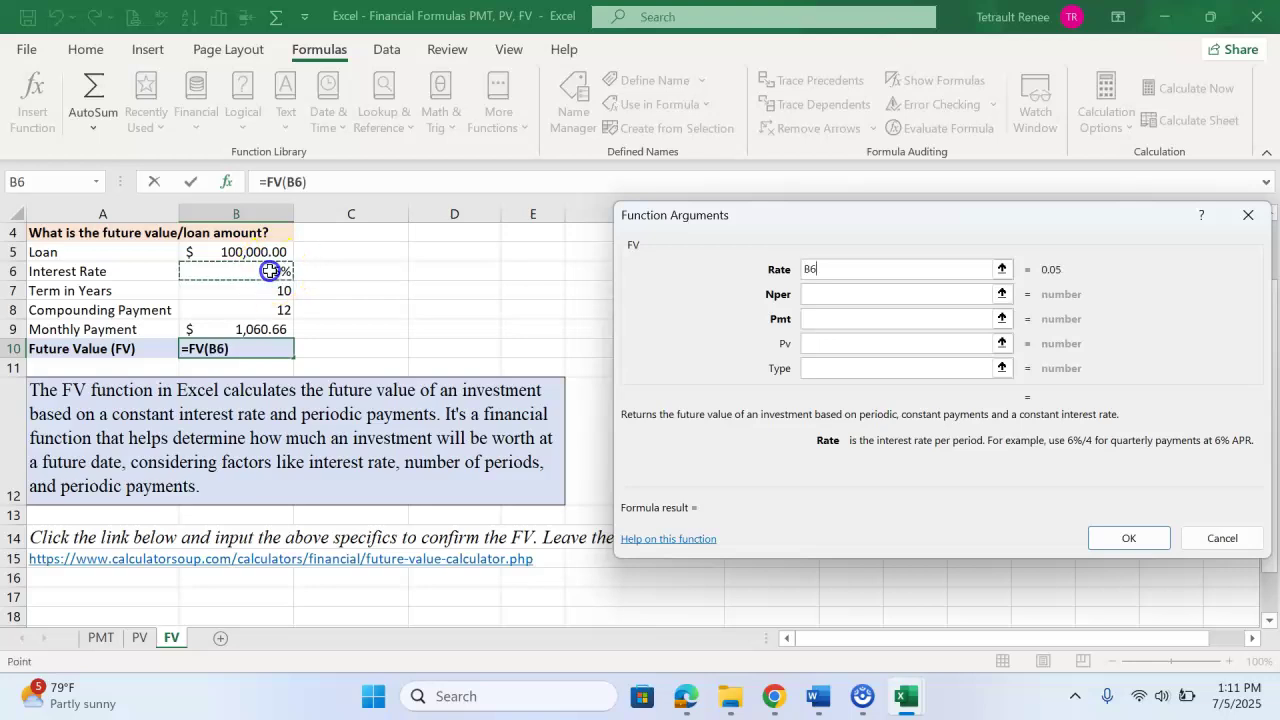
text(/12)
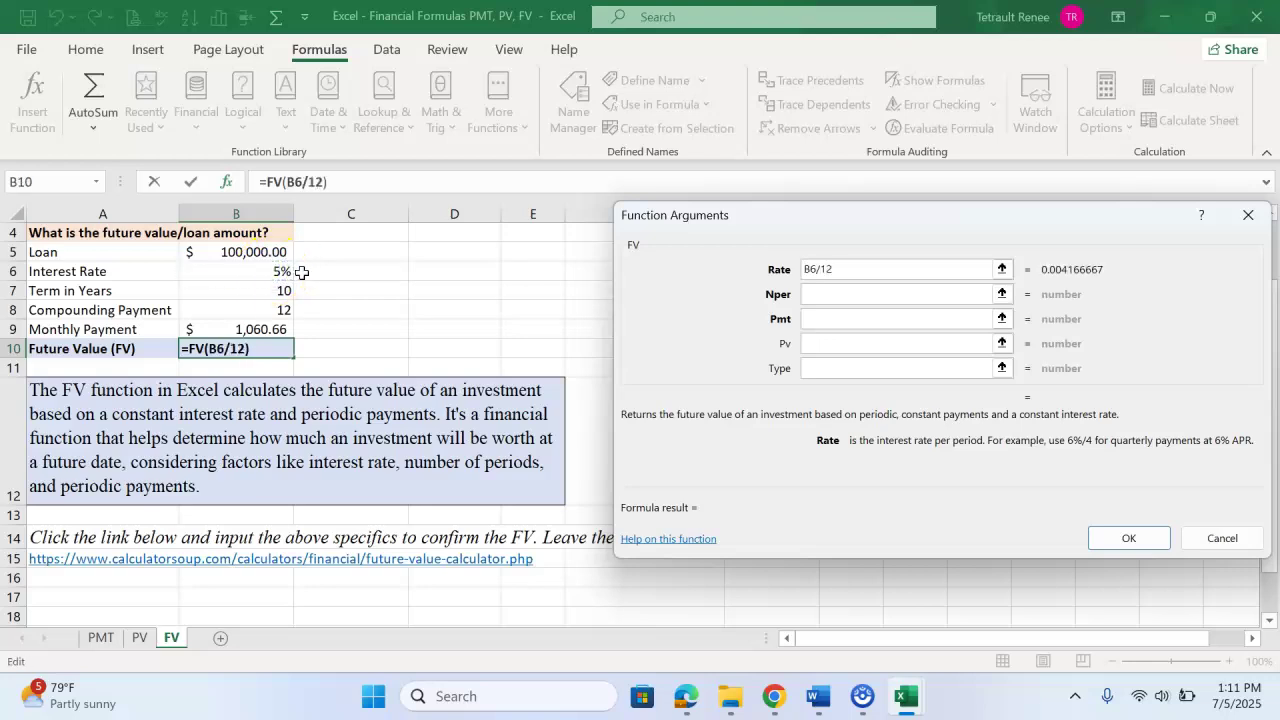
Complete the FV function with B7*B8 as the number of periods and B9 as the payment.
click(834, 295)
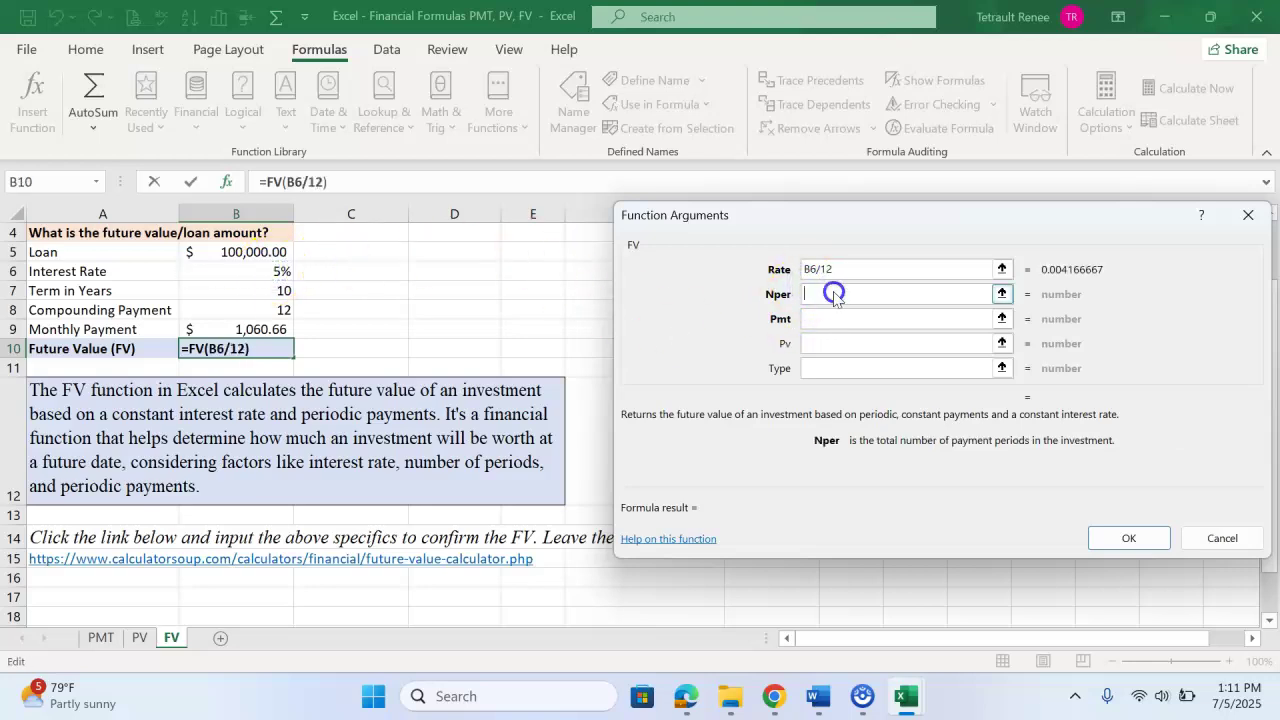
click(261, 292)
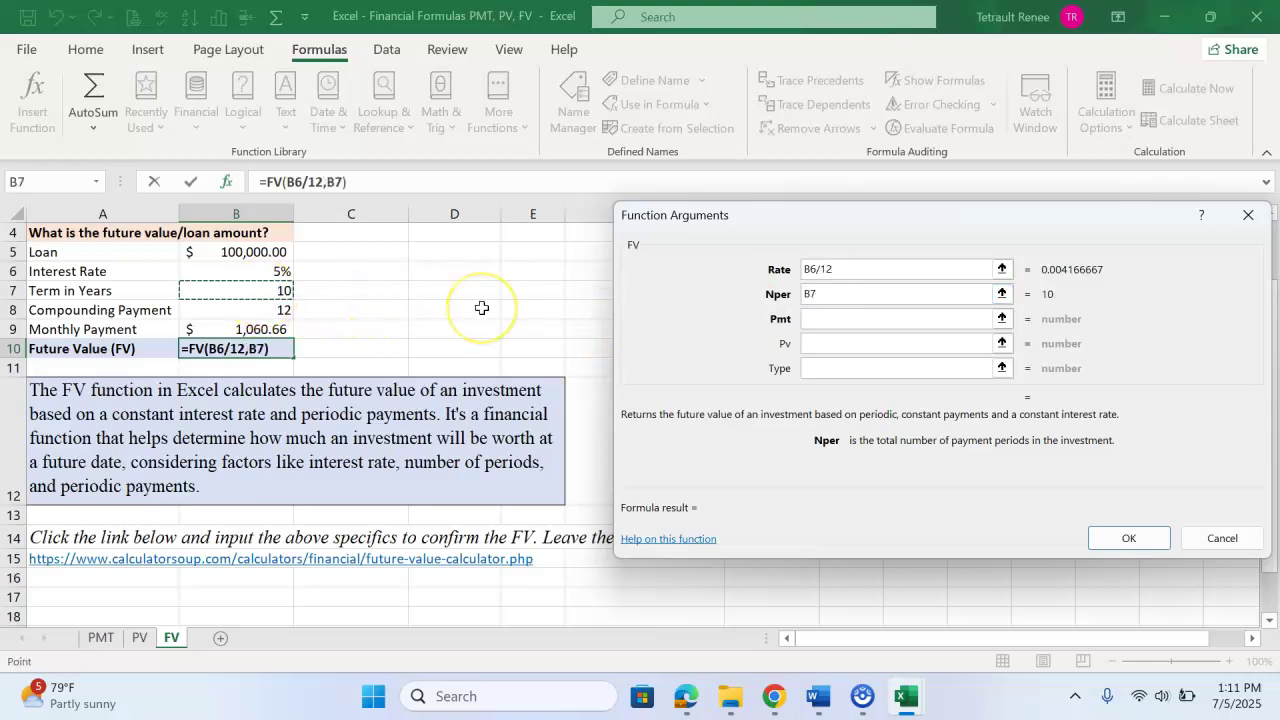
click(273, 310)
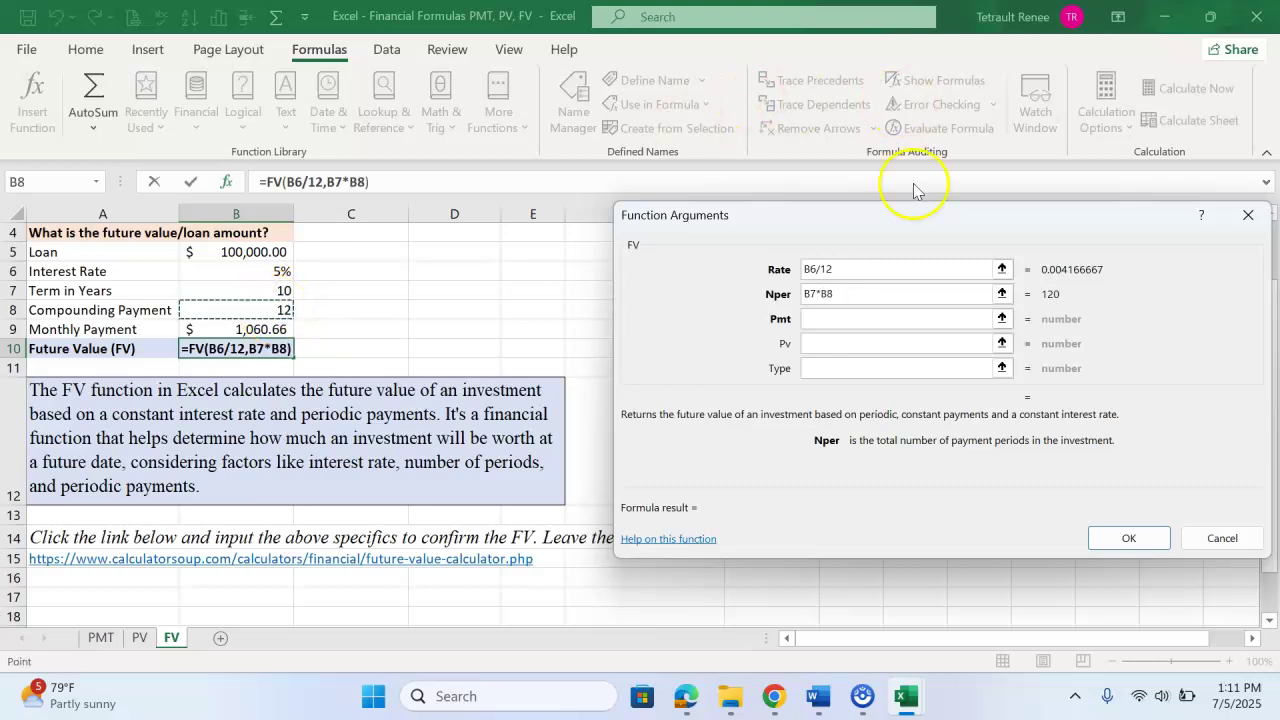
click(863, 320)
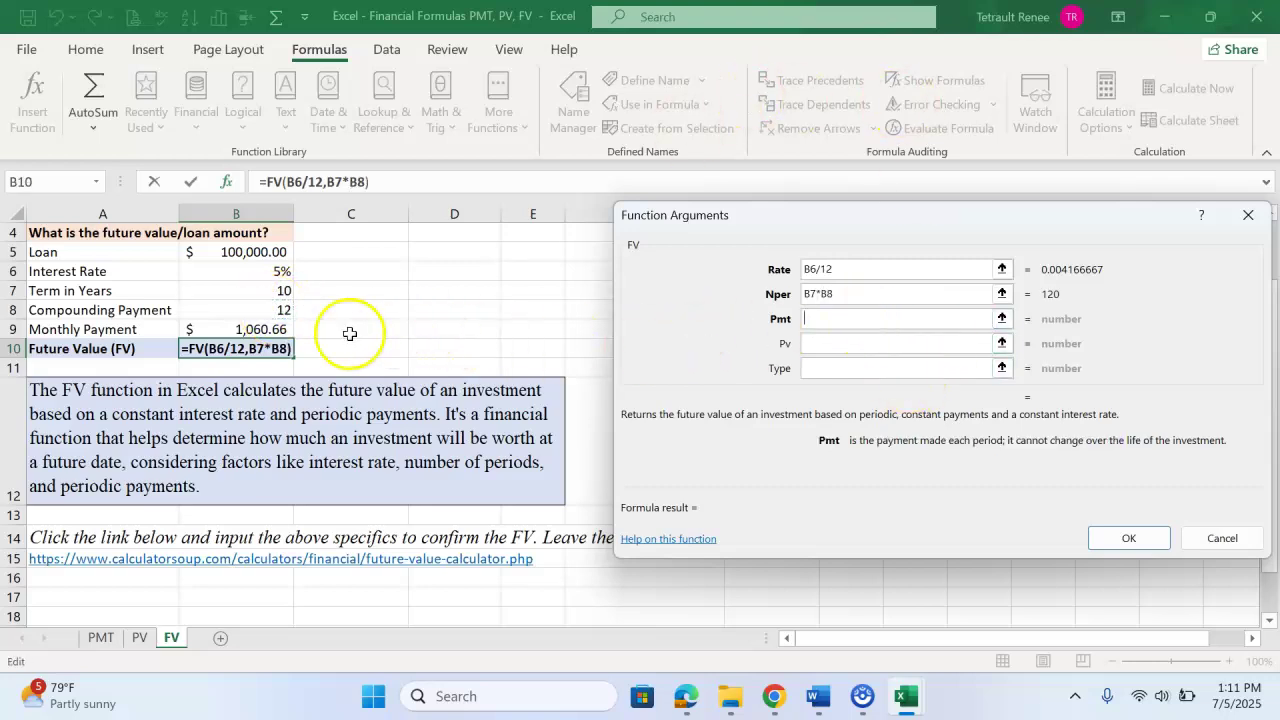
click(264, 330)
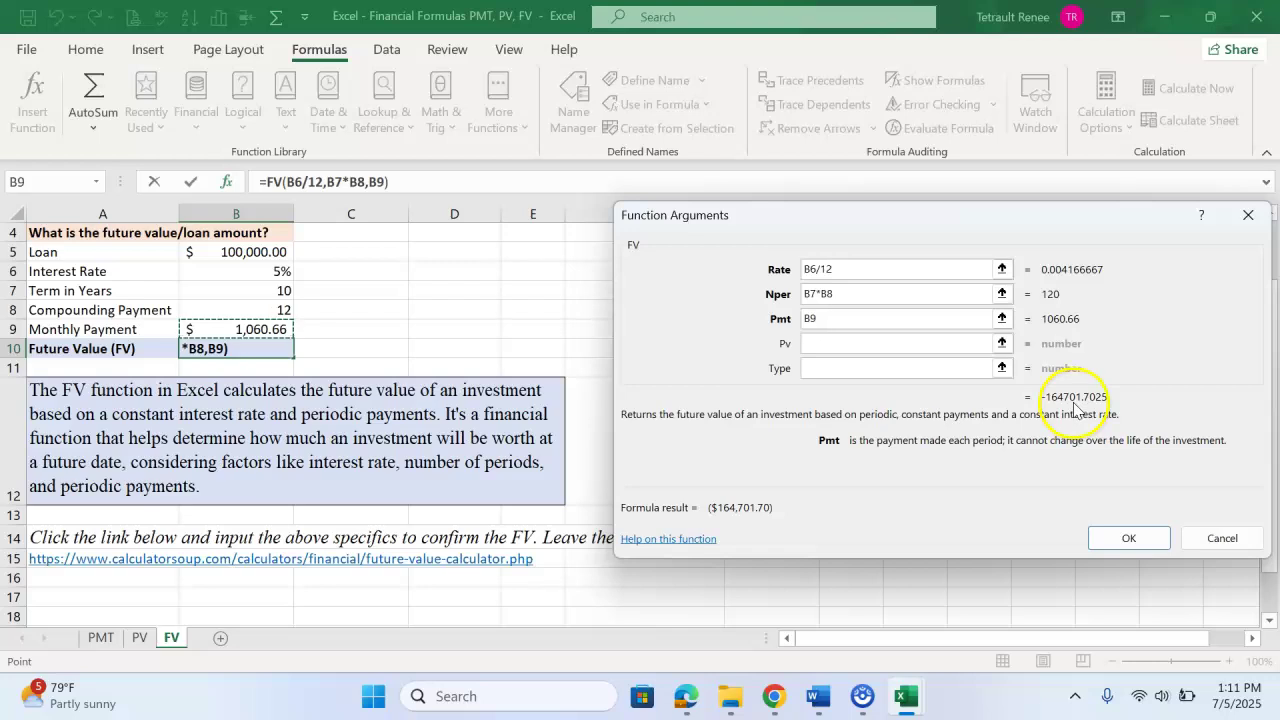
click(1127, 540)
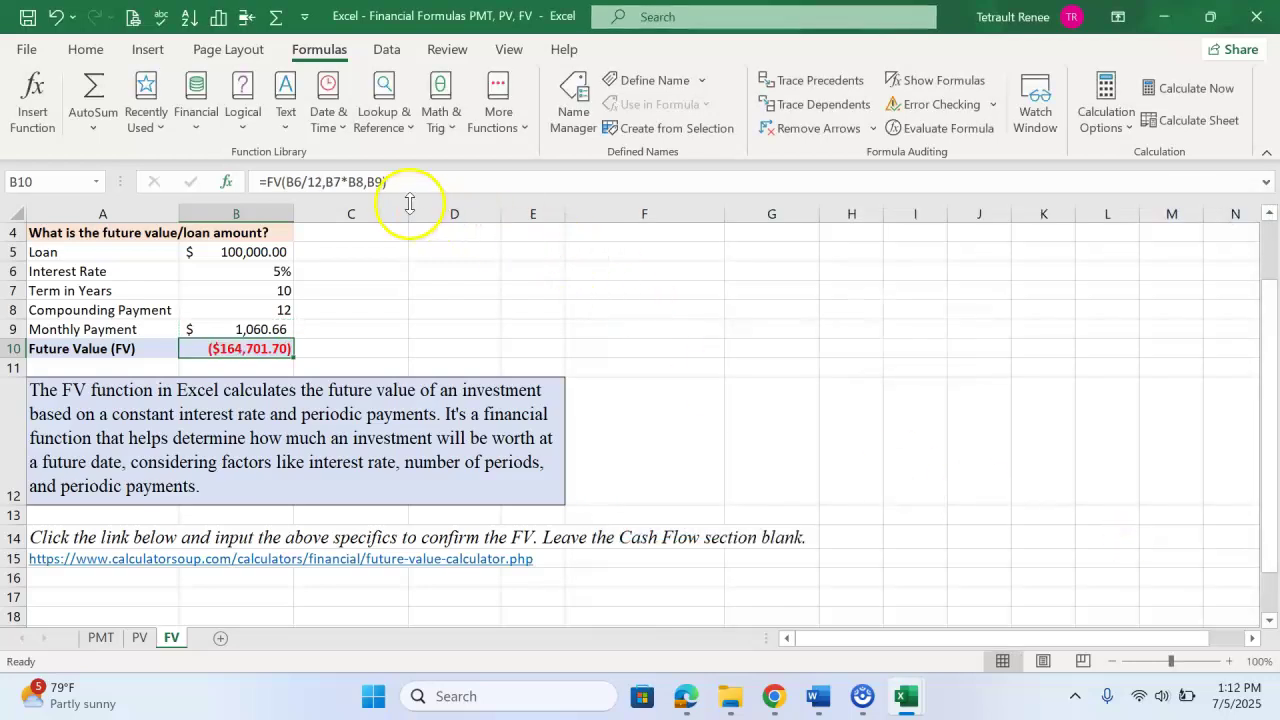
Negate the payment reference in the Future Value formula so it reads =FV(B6/12,B7*B8,-B9).
click(367, 181)
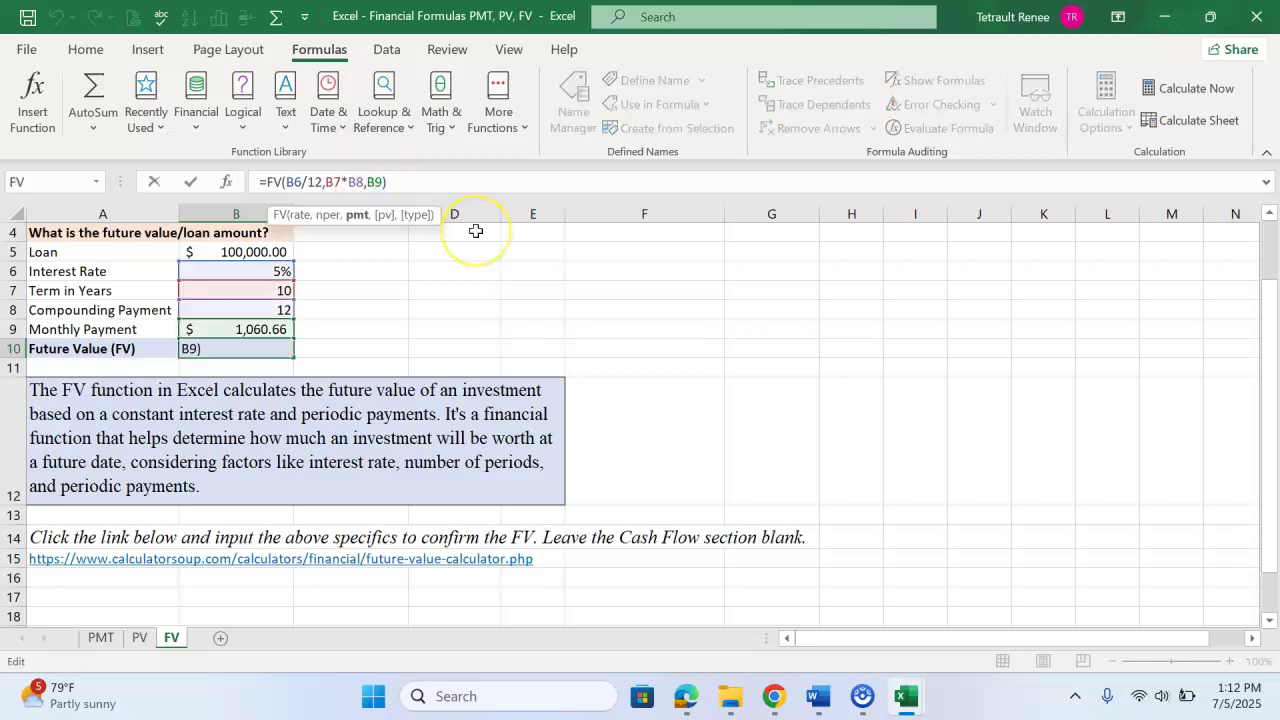
text(-)
key(Return)
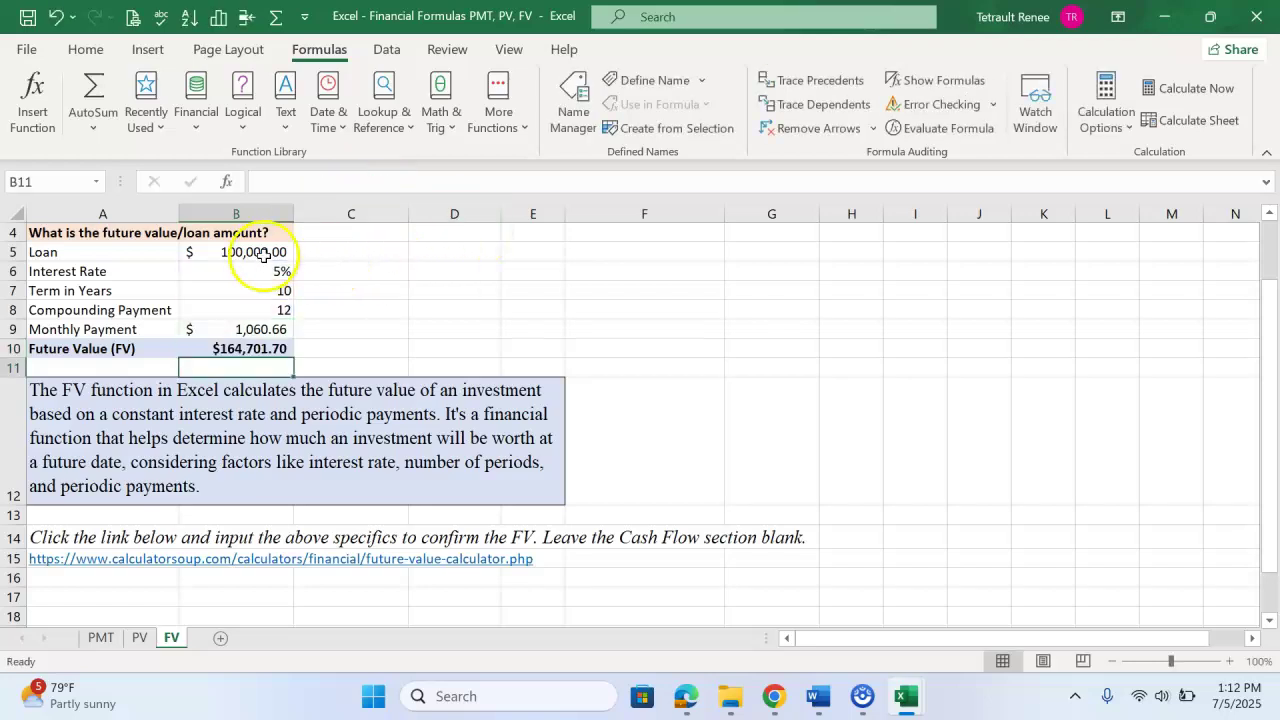
Open the CalculatorSoup future value calculator linked in A15 of the FV sheet.
click(263, 254)
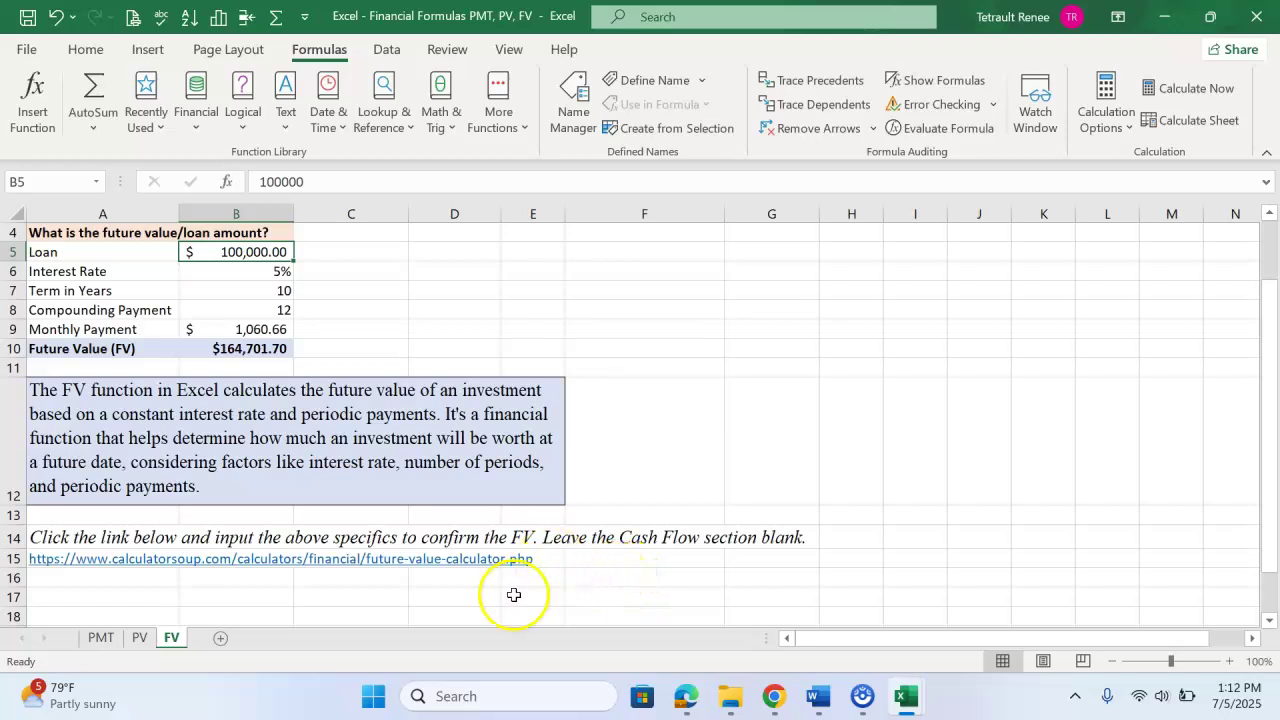
click(257, 565)
click(106, 558)
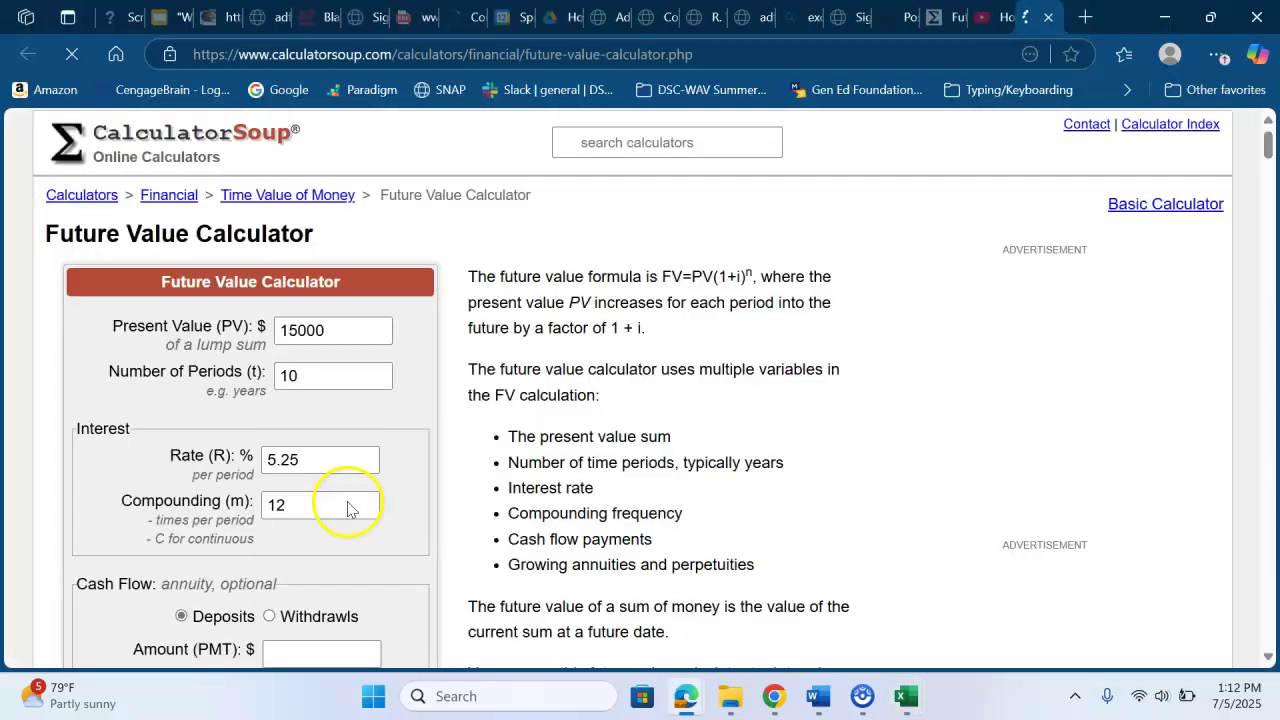
Calculate the future value in the web calculator with a present value of 100000 and a rate of 5%.
click(340, 335)
drag(313, 329, 251, 326)
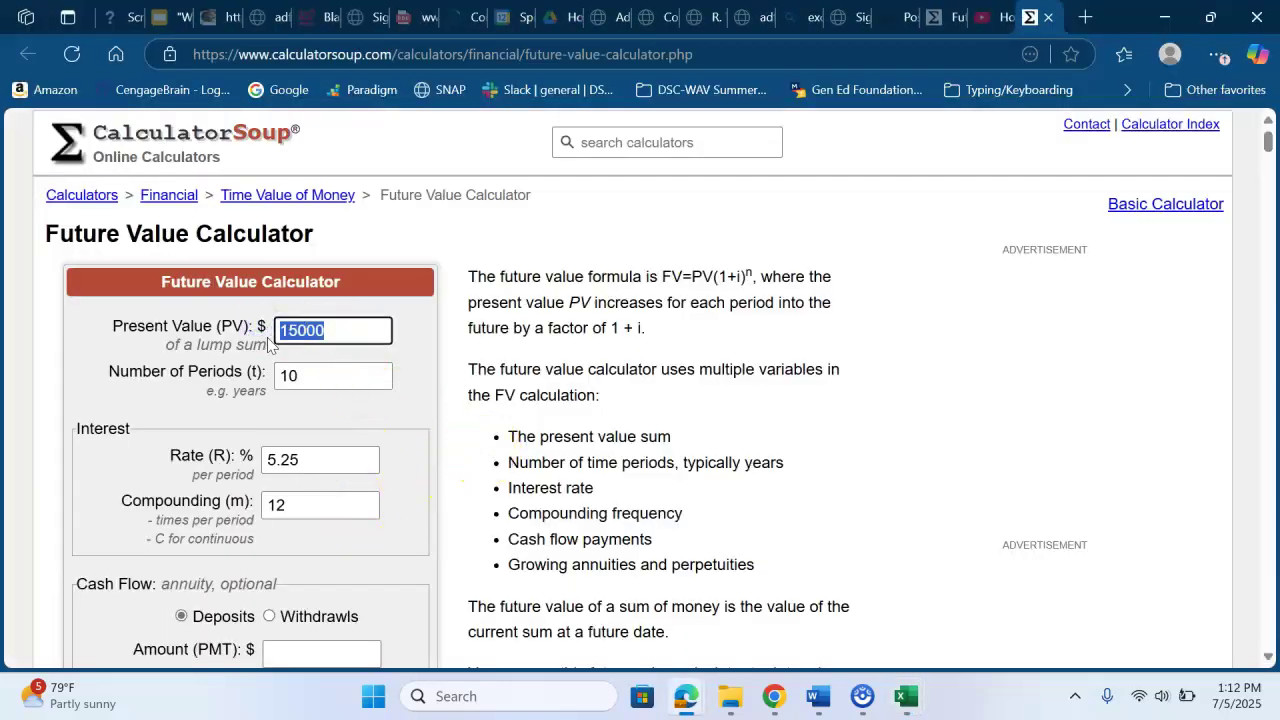
text(100000)
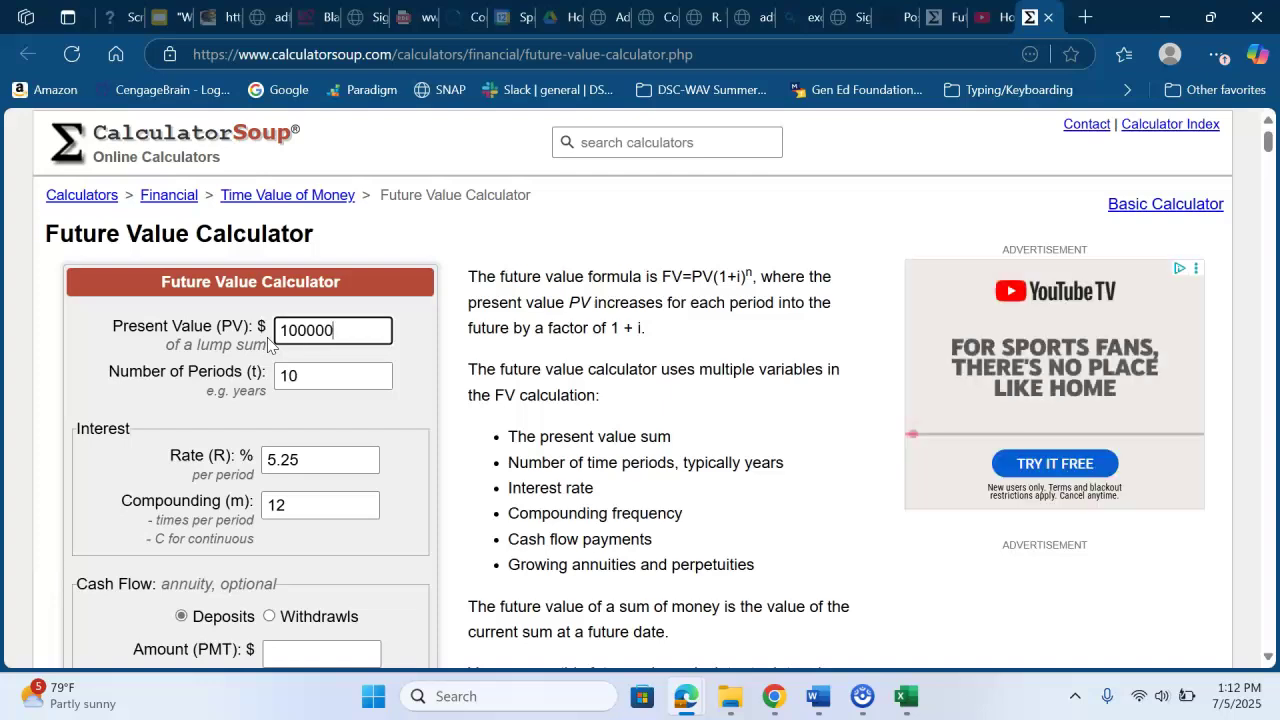
scroll(326, 468, down, 1)
click(313, 360)
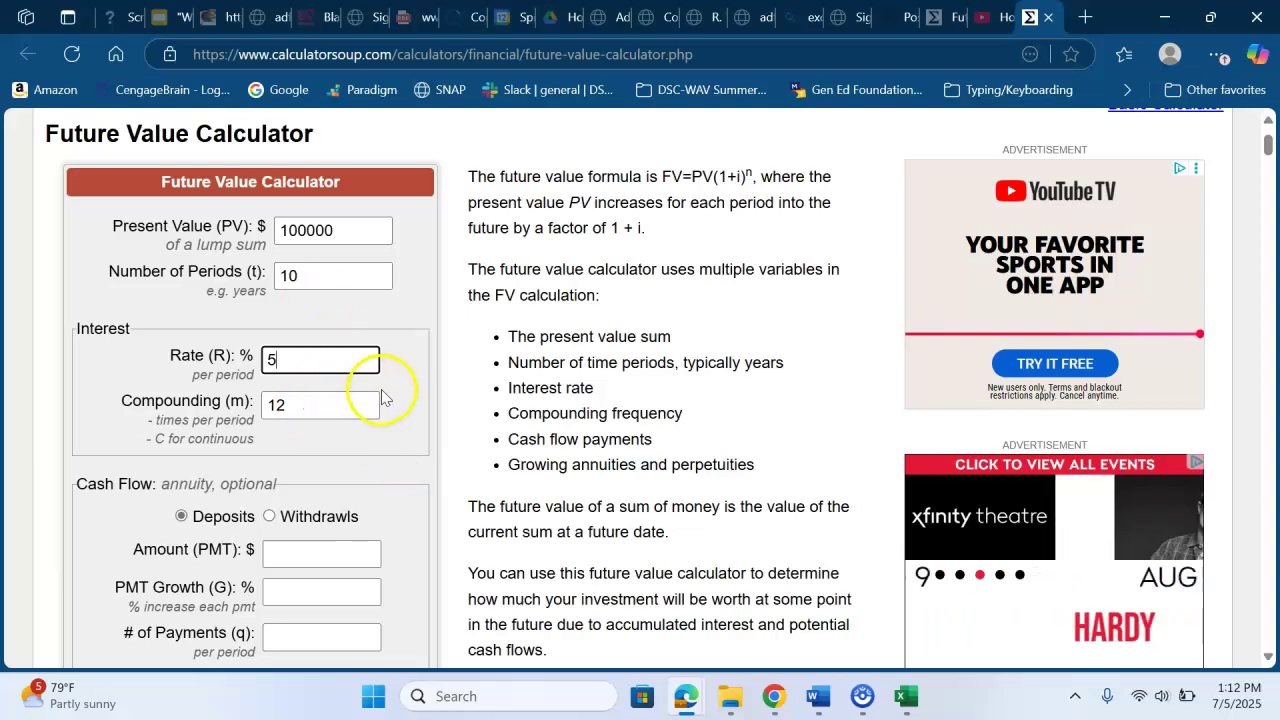
scroll(380, 392, down, 4)
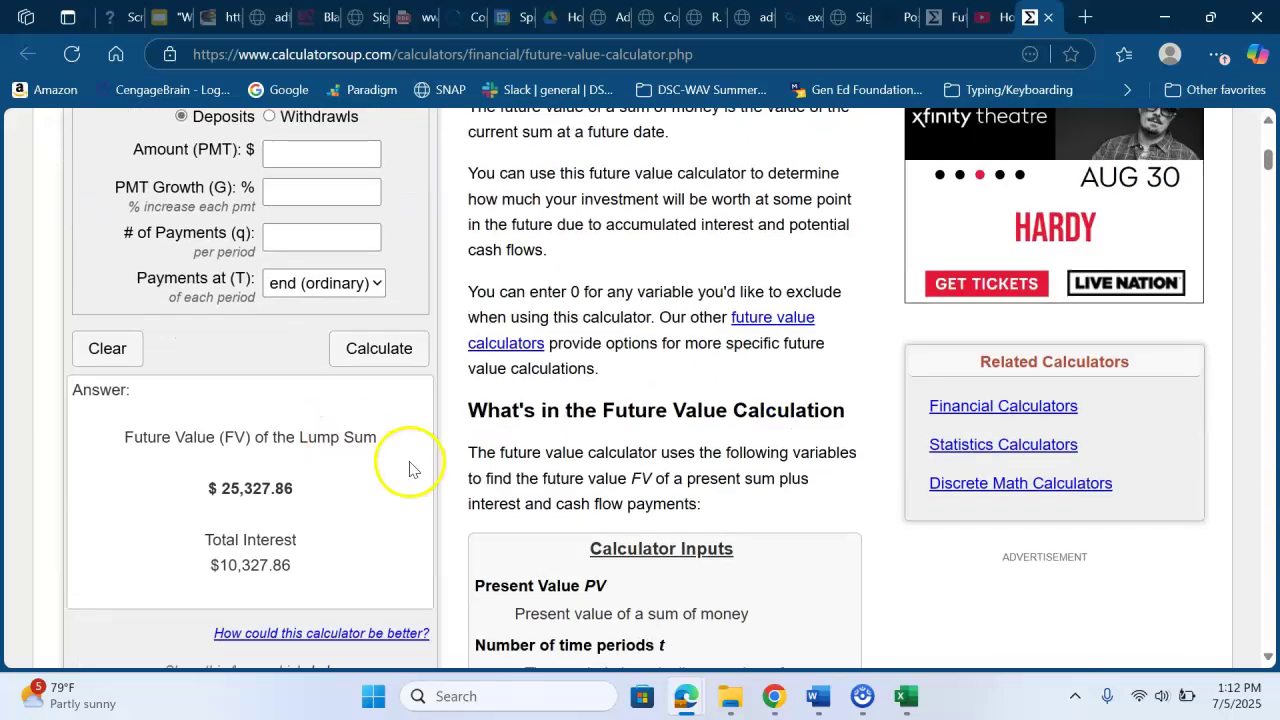
click(380, 350)
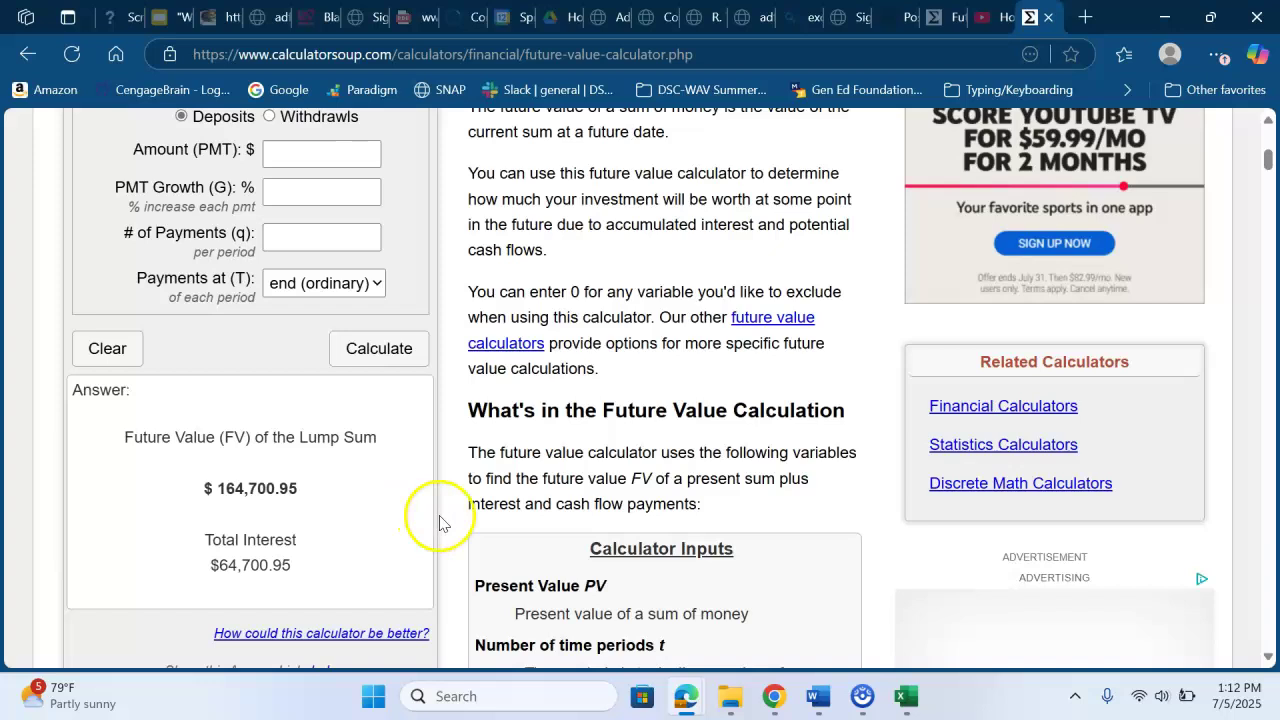
Review the web calculator's entries and switch back to the Financial Formulas PMT, PV, FV workbook in Excel to compare its Future Value.
scroll(446, 521, up, 5)
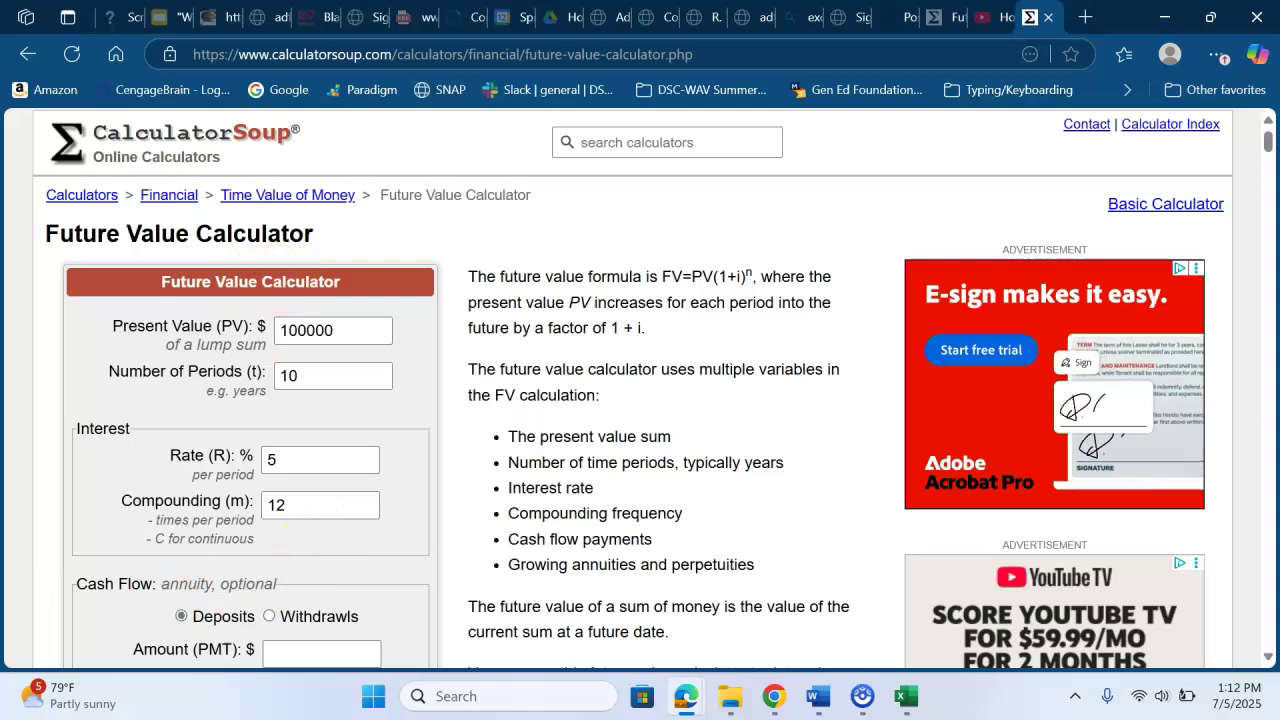
mouse_move(905, 696)
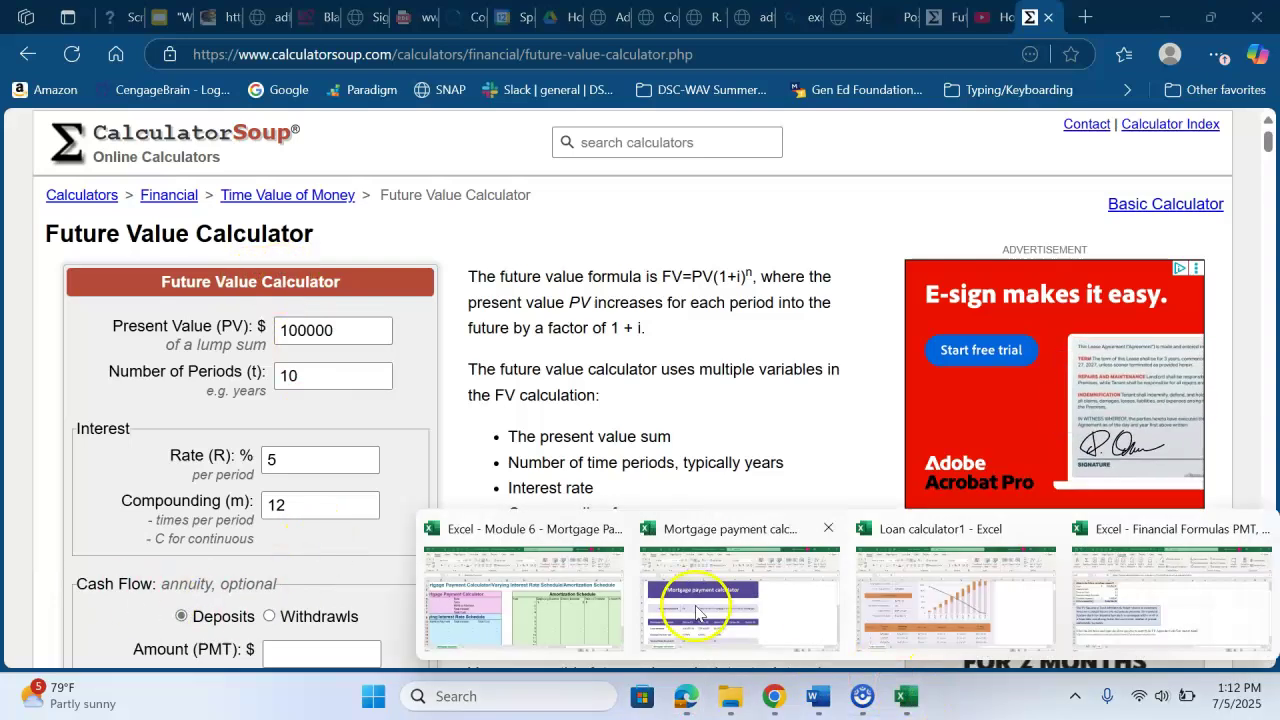
click(1069, 613)
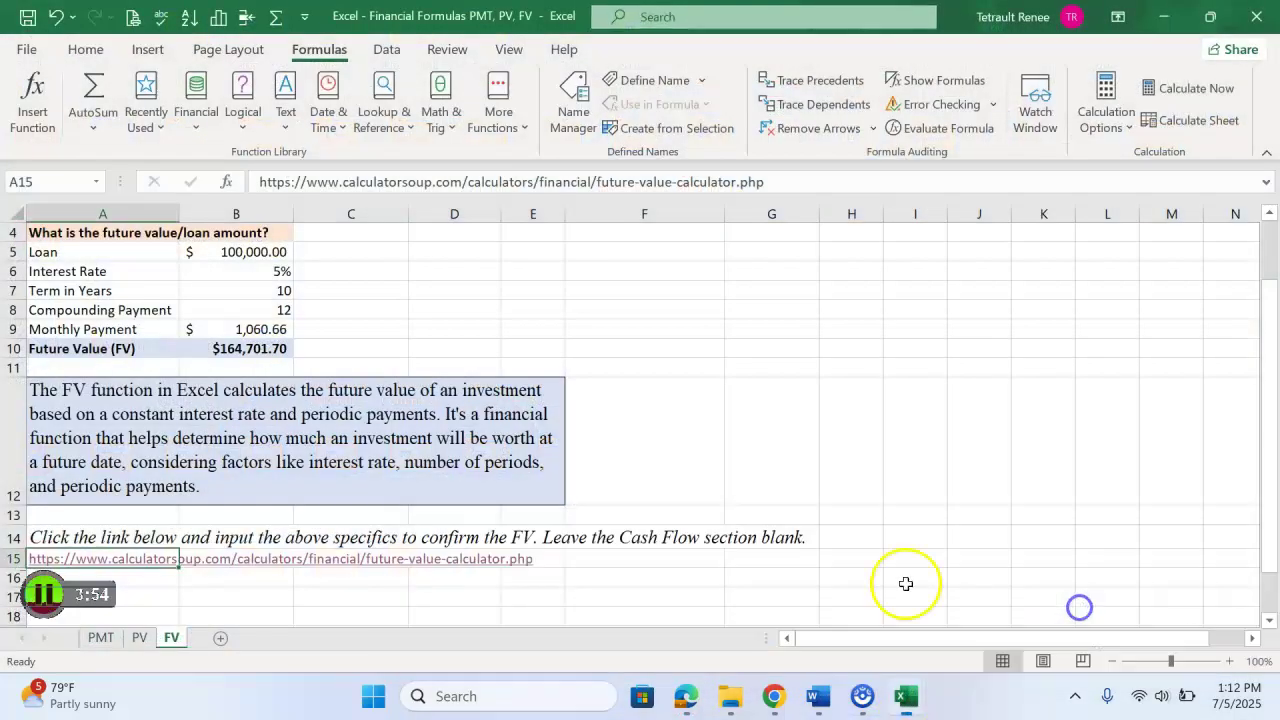
click(276, 364)
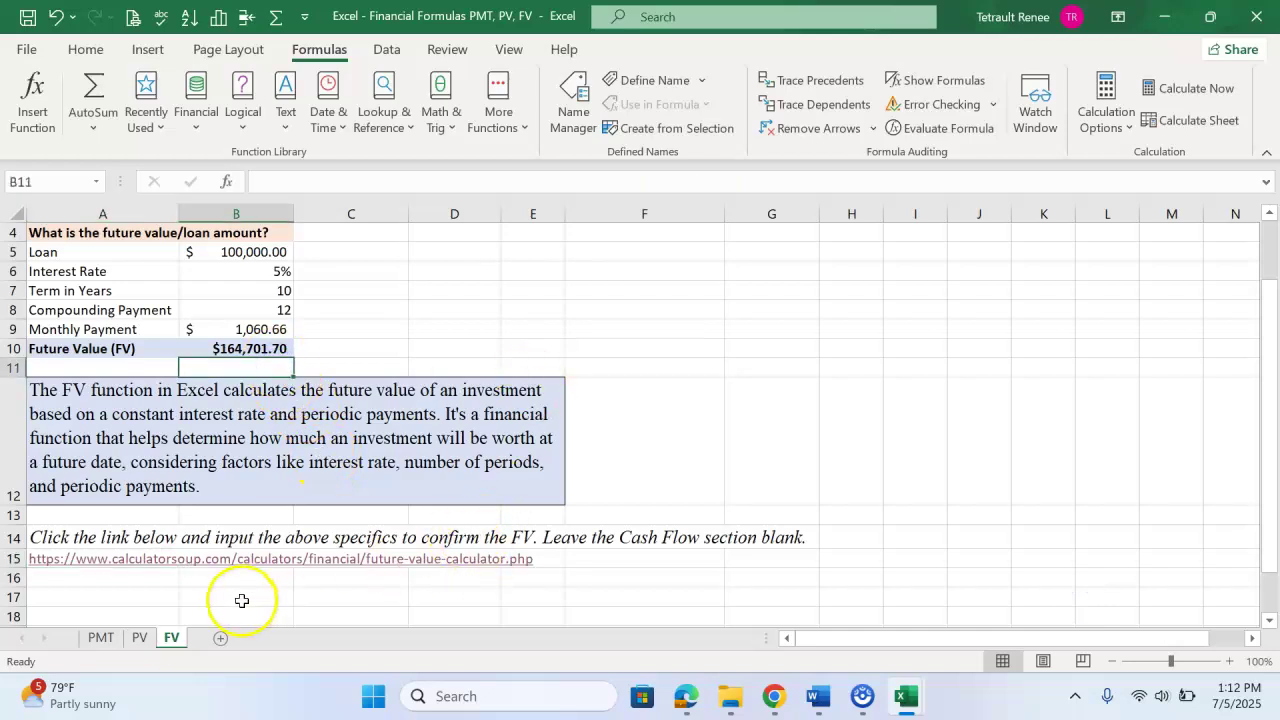